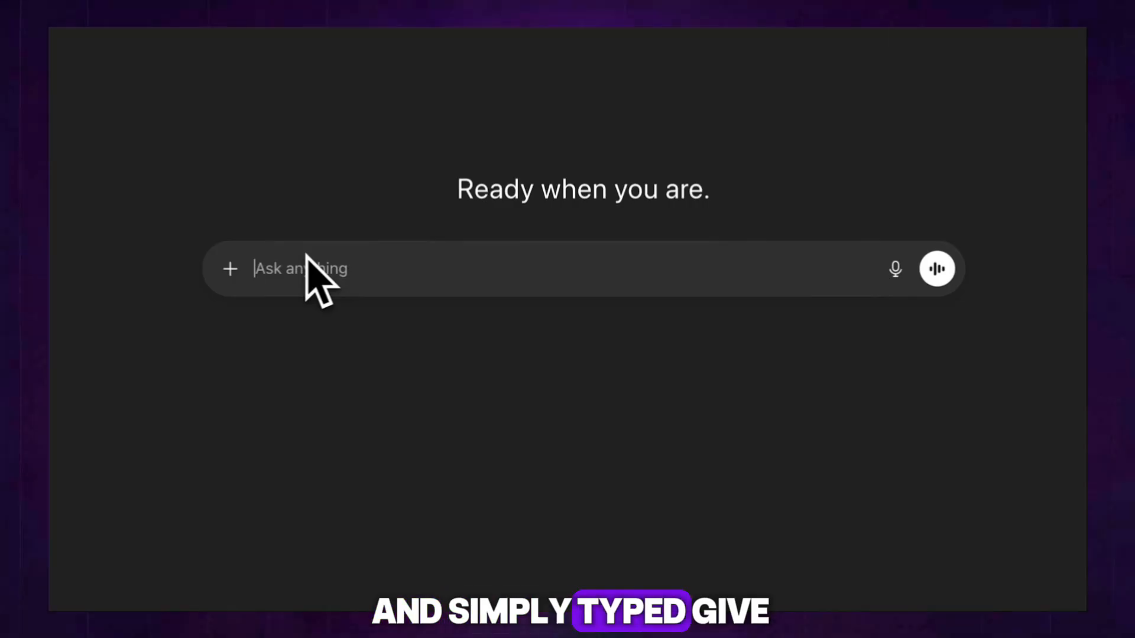
Ask for Wojak channel name ideas and highlight "Wojak Reality" in the generated list
{"action": "type", "text": "Can you give me 5"}
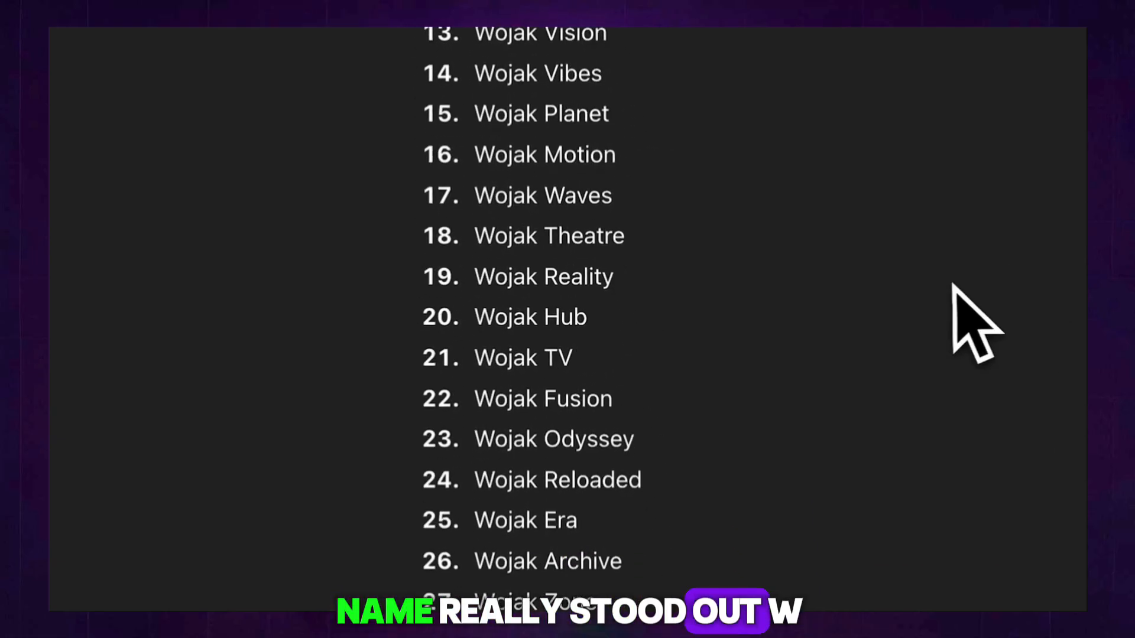
{"action": "left_click_drag", "start_coordinate": [617, 275], "coordinate": [471, 282]}
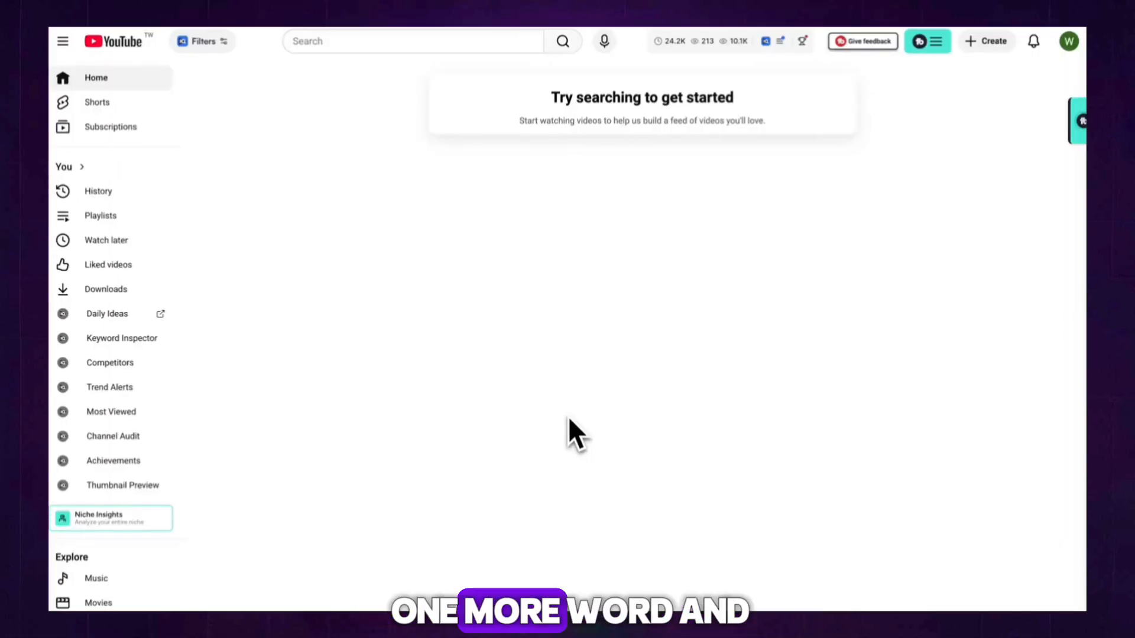
Switch to YouTube and create a channel for the signed-in Wojak Reality Show account
{"action": "left_click", "coordinate": [1039, 54]}
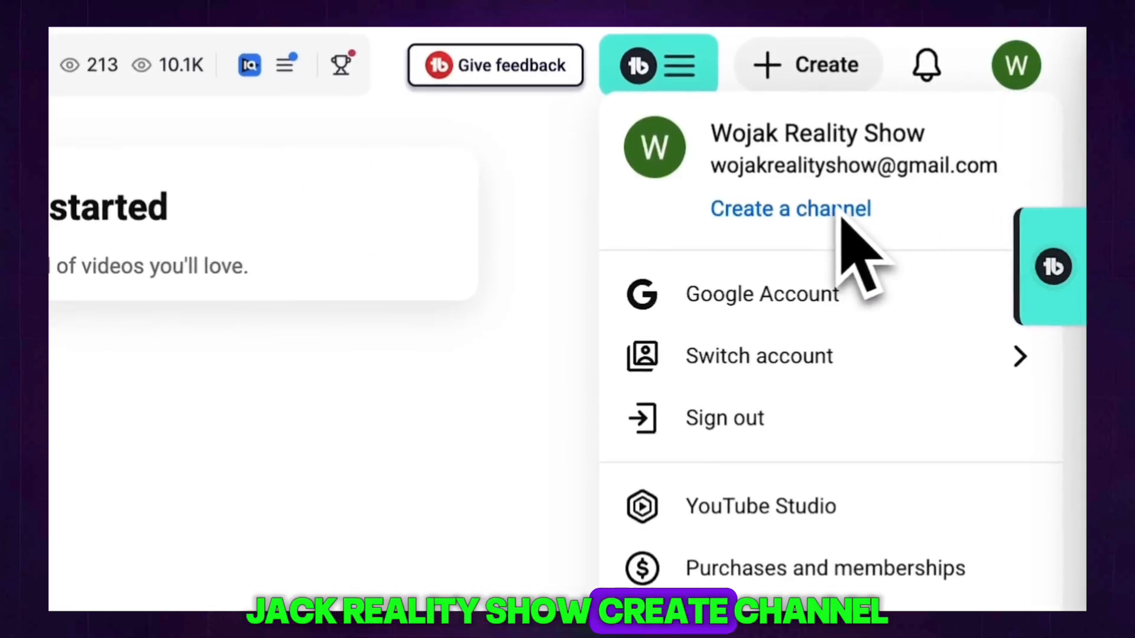
{"action": "left_click", "coordinate": [839, 217]}
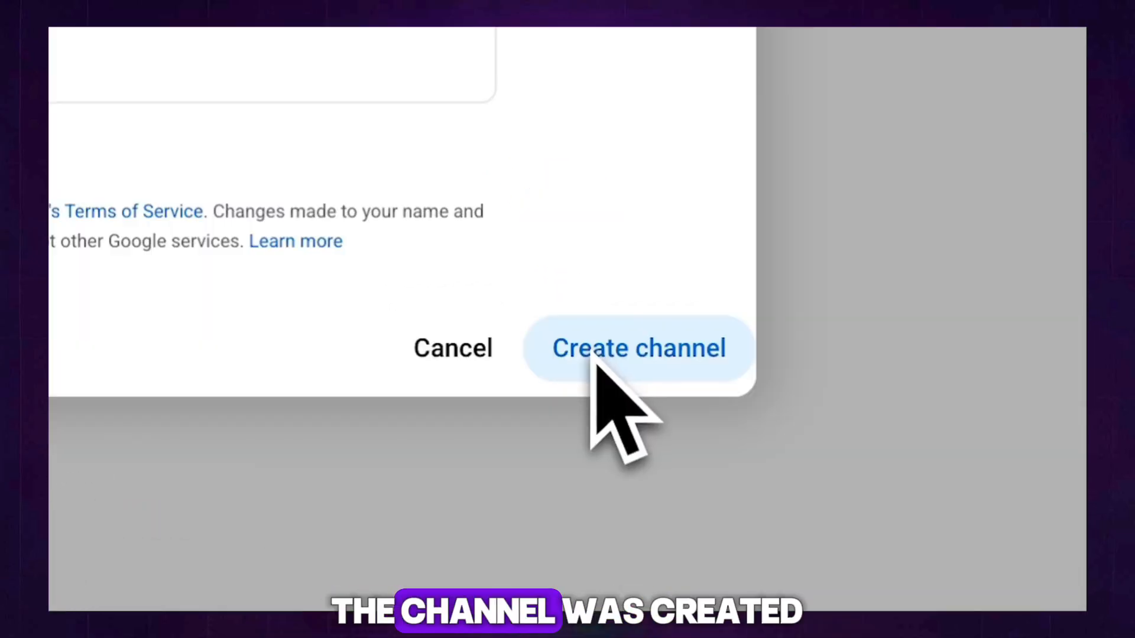
{"action": "left_click", "coordinate": [791, 528]}
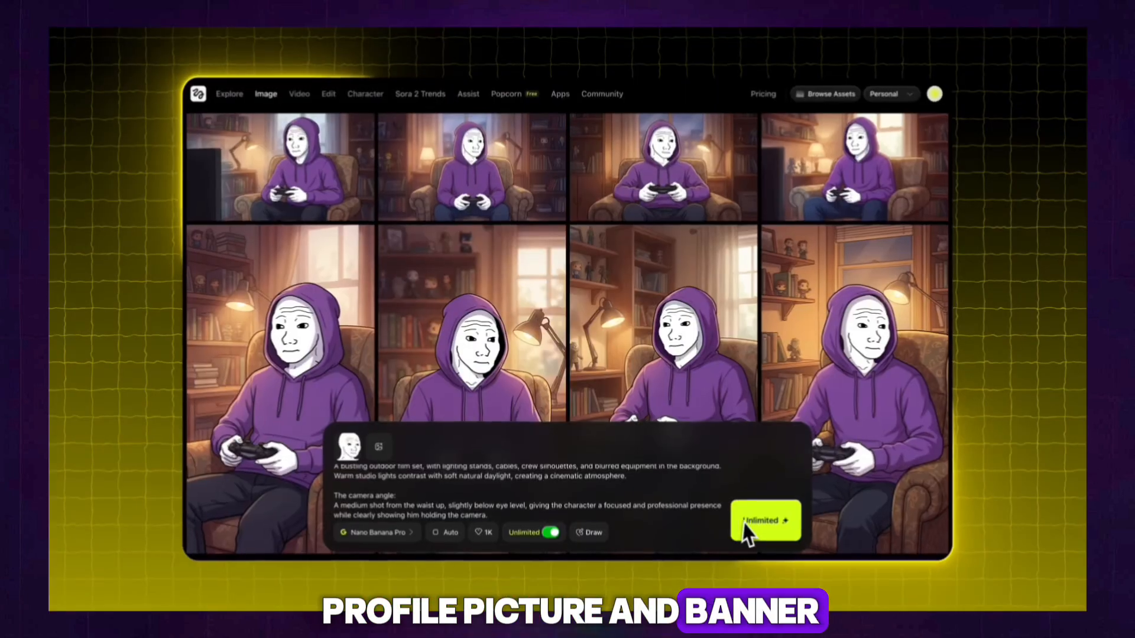
In Higgsfield, generate images of Wojak holding a camera on an outdoor film set with Nano Banana Pro and open the third result
{"action": "left_click", "coordinate": [780, 542]}
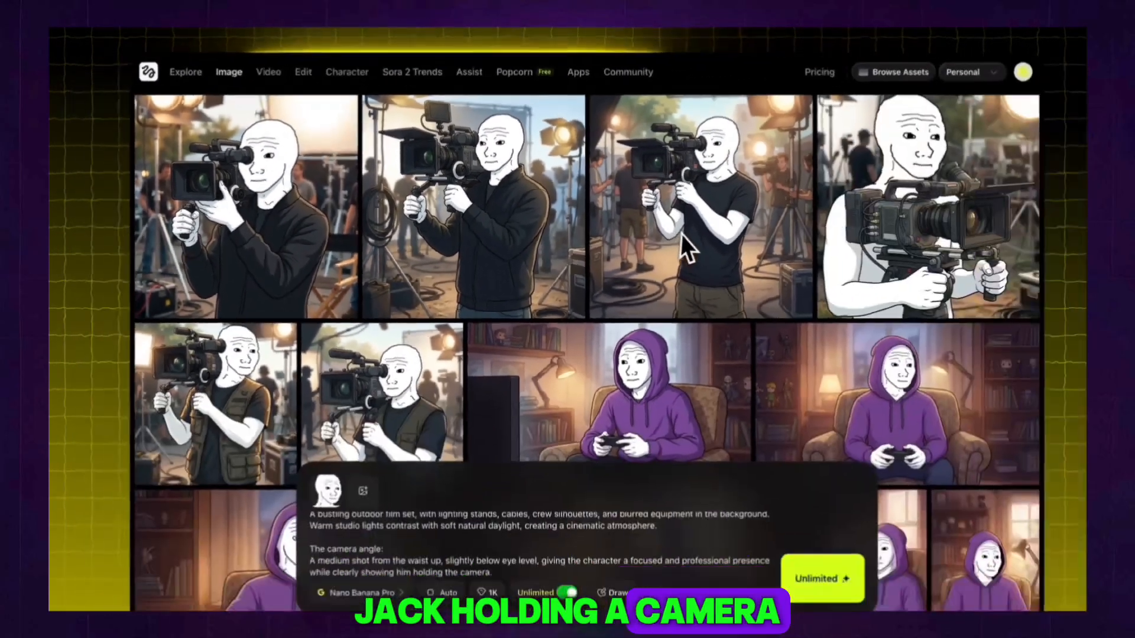
{"action": "left_click", "coordinate": [680, 242]}
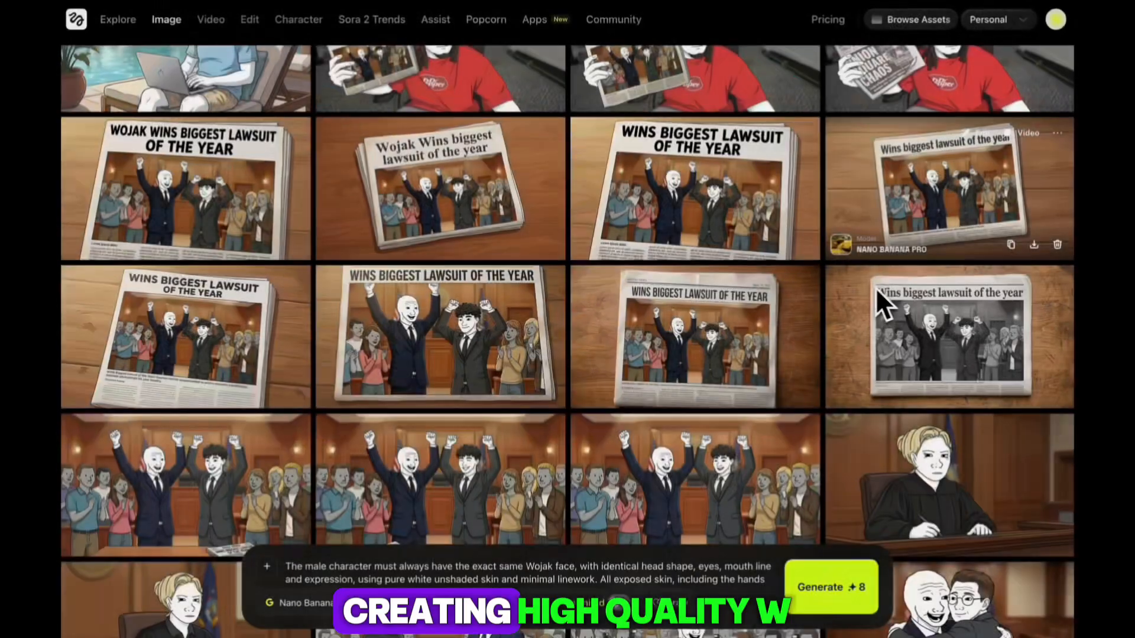
{"action": "scroll", "coordinate": [875, 288], "scroll_direction": "down", "scroll_amount": 5}
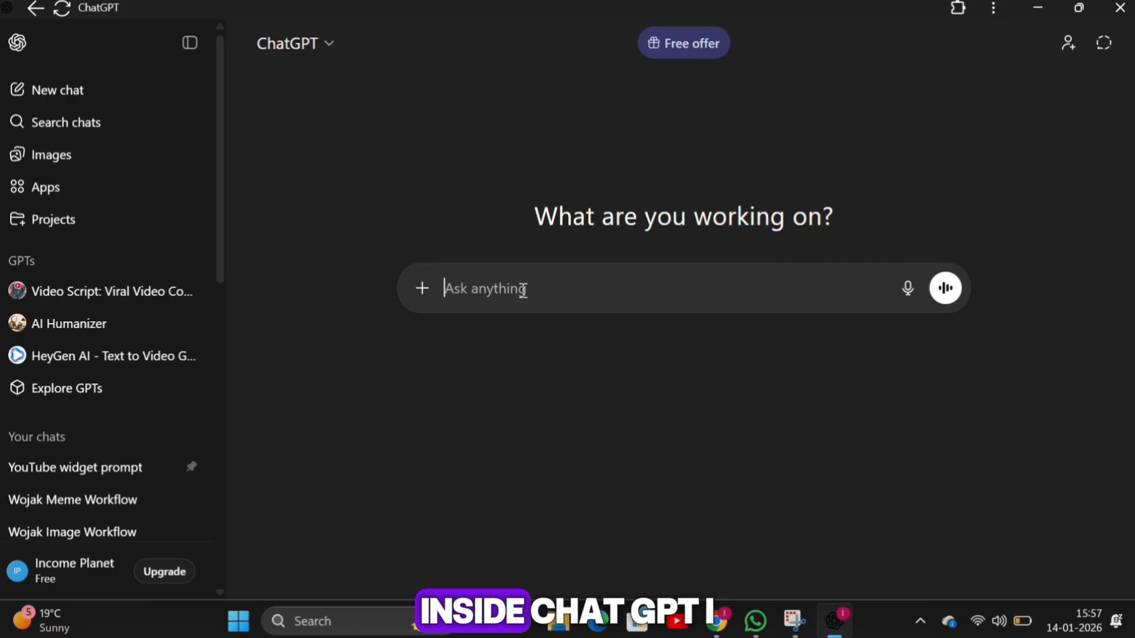
In ChatGPT, paste the 1-minute Wojak-style image workflow prompt with the topic "Wojak as College student" and submit it
{"action": "key", "text": "ctrl+v"}
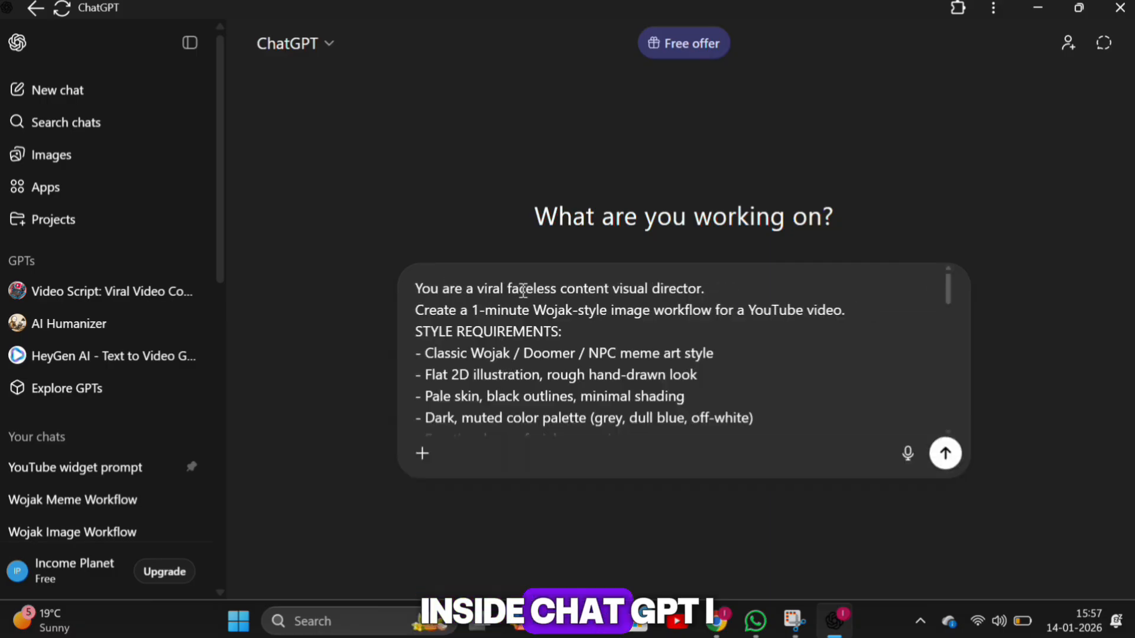
{"action": "scroll", "coordinate": [577, 379], "scroll_direction": "down", "scroll_amount": 15}
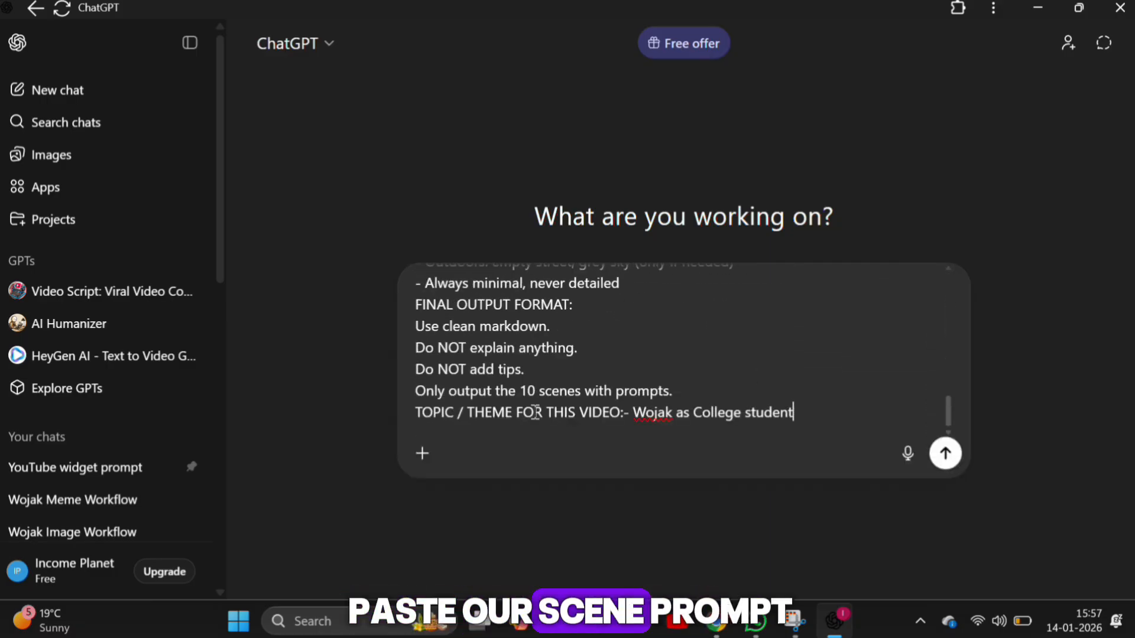
{"action": "left_click", "coordinate": [946, 454]}
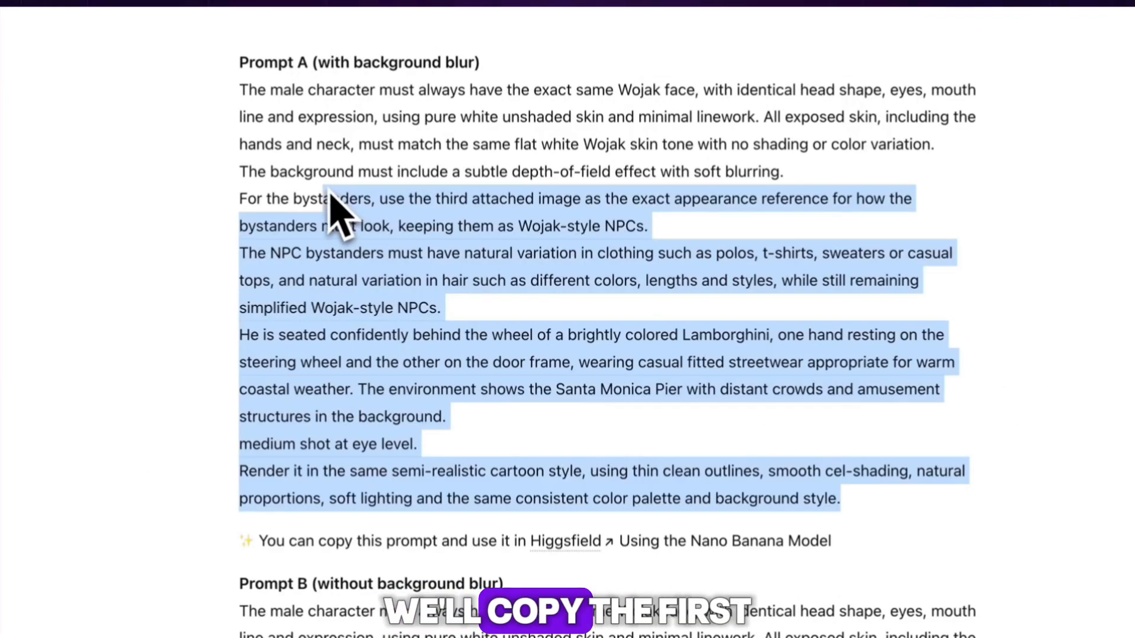
Copy Prompt A (with background blur) for the Lamborghini pier scene and paste it into Higgsfield's image prompt
{"action": "left_click_drag", "start_coordinate": [331, 201], "coordinate": [238, 105]}
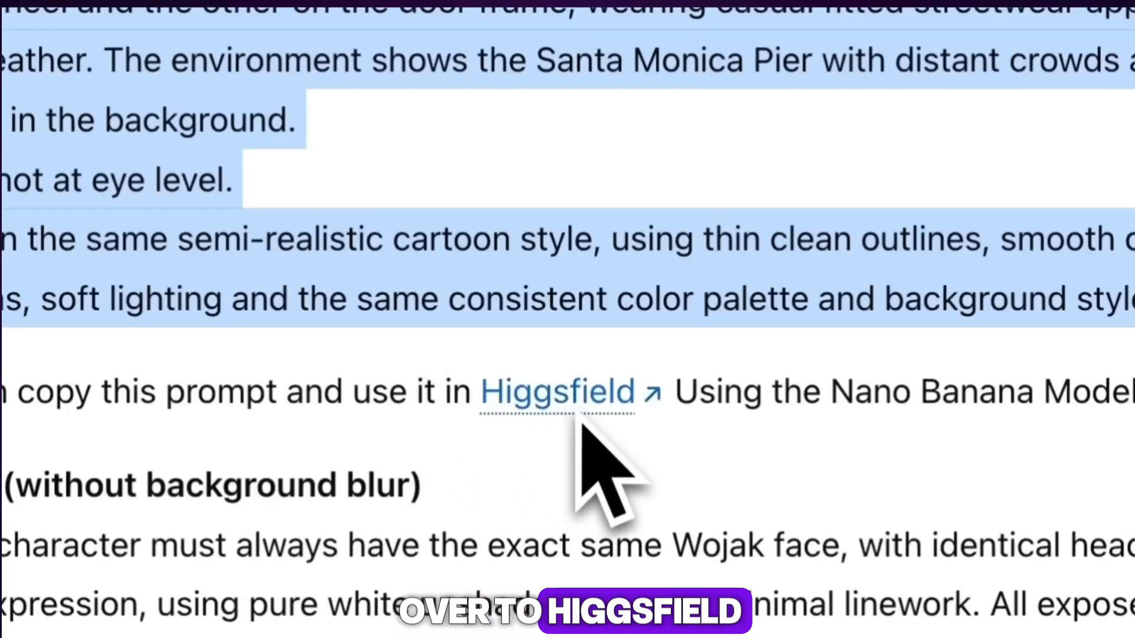
{"action": "left_click", "coordinate": [564, 402]}
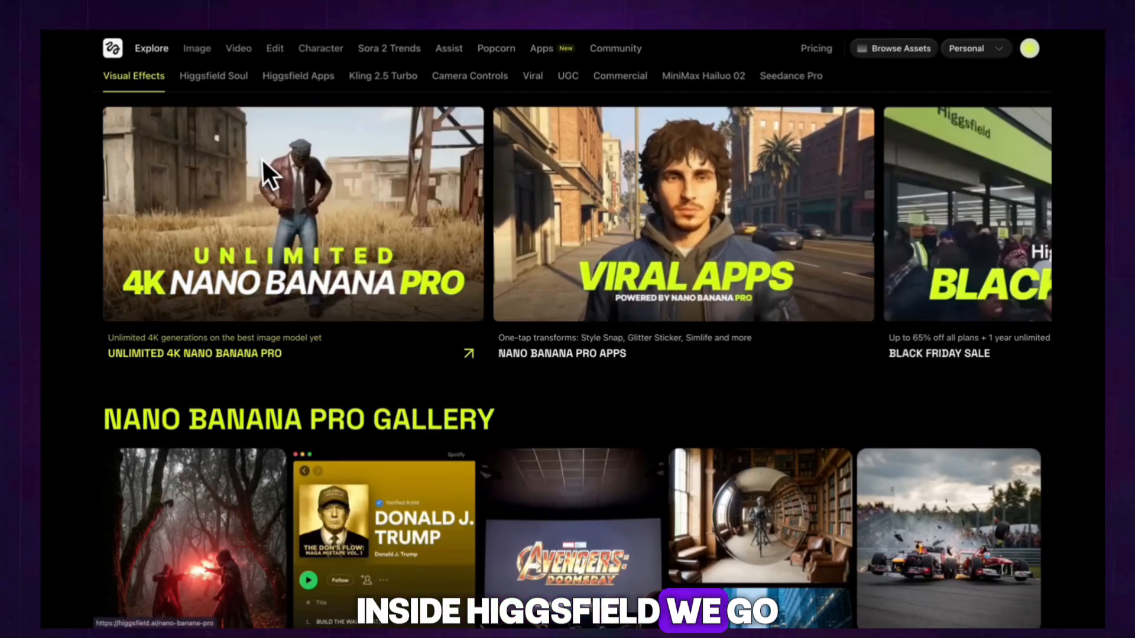
{"action": "mouse_move", "coordinate": [204, 52]}
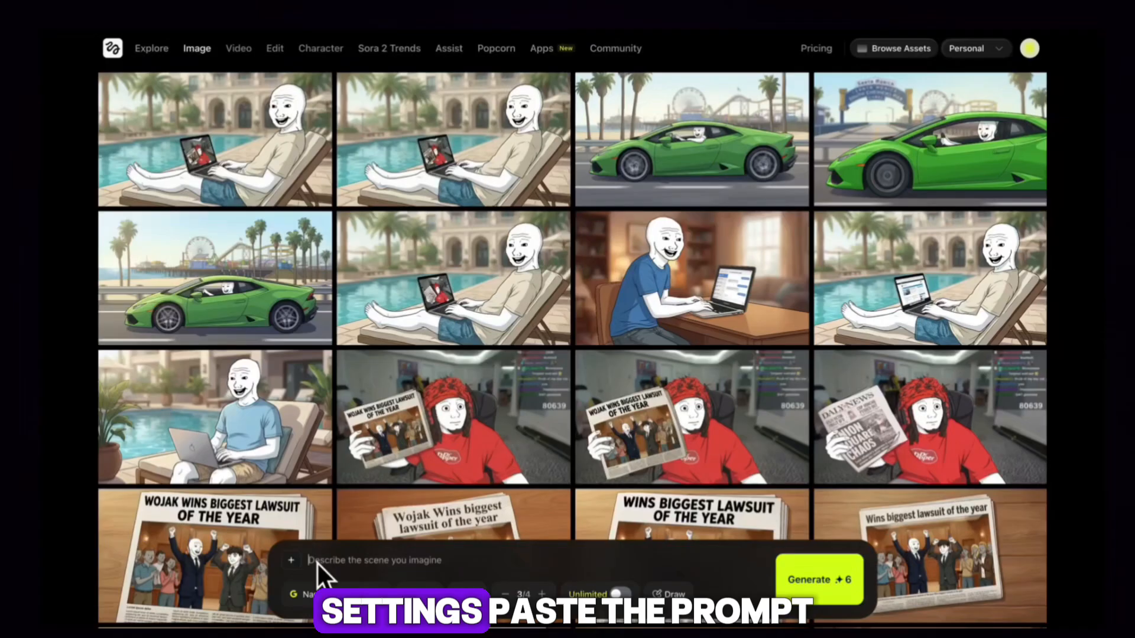
{"action": "key", "text": "ctrl+v"}
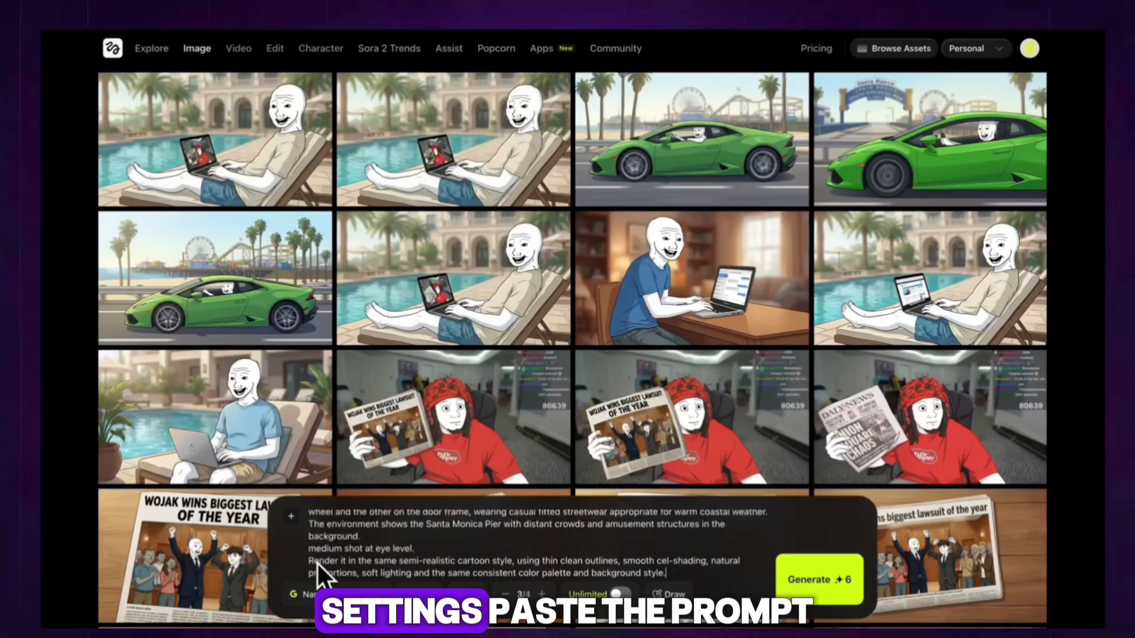
Attach the Wojak headshot and the grey NPC face as references and generate one image in Unlimited mode
{"action": "left_click", "coordinate": [291, 516]}
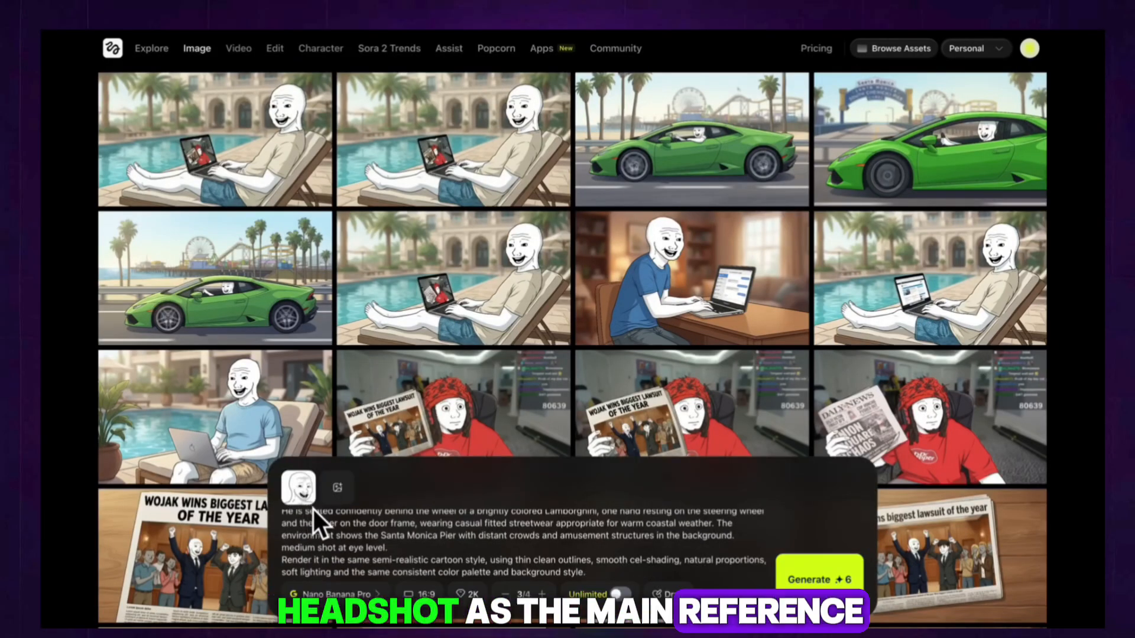
{"action": "left_click", "coordinate": [338, 489]}
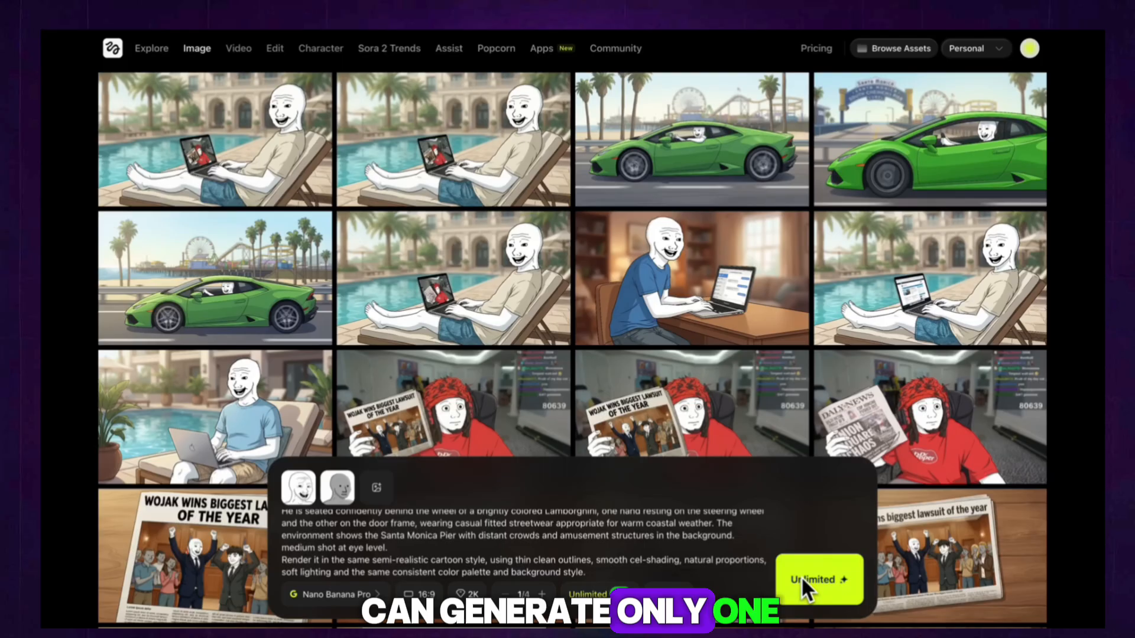
{"action": "left_click", "coordinate": [801, 576]}
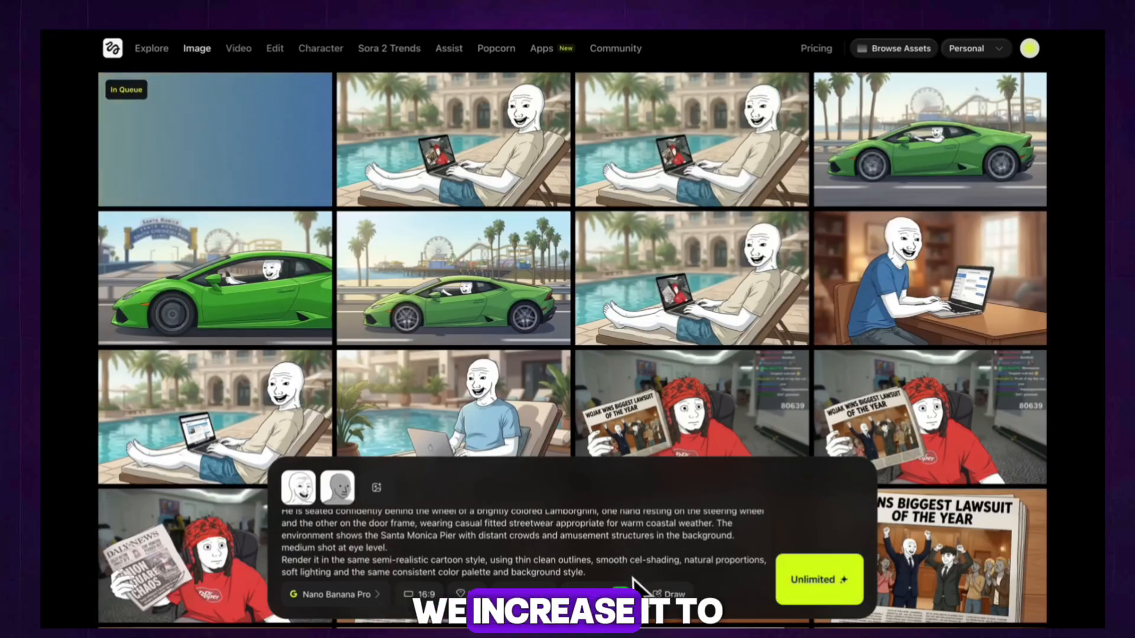
Raise the image count to 4/4, generate the Lamborghini scene again, and open the second result
{"action": "left_click", "coordinate": [542, 595]}
{"action": "left_click", "coordinate": [542, 594]}
{"action": "left_click", "coordinate": [542, 594]}
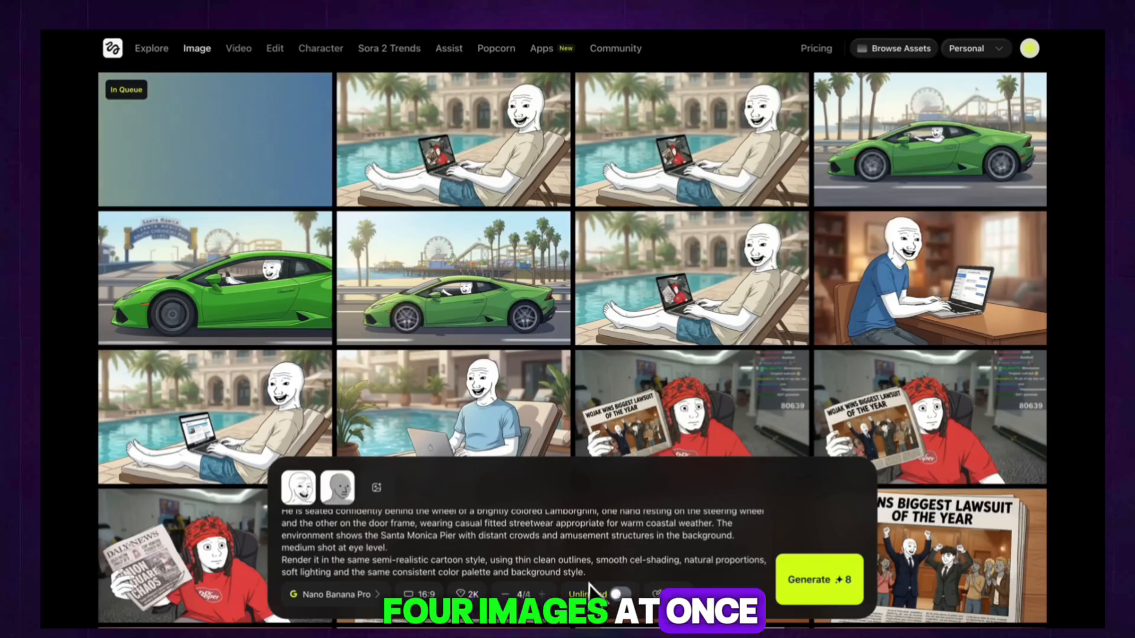
{"action": "left_click", "coordinate": [800, 569]}
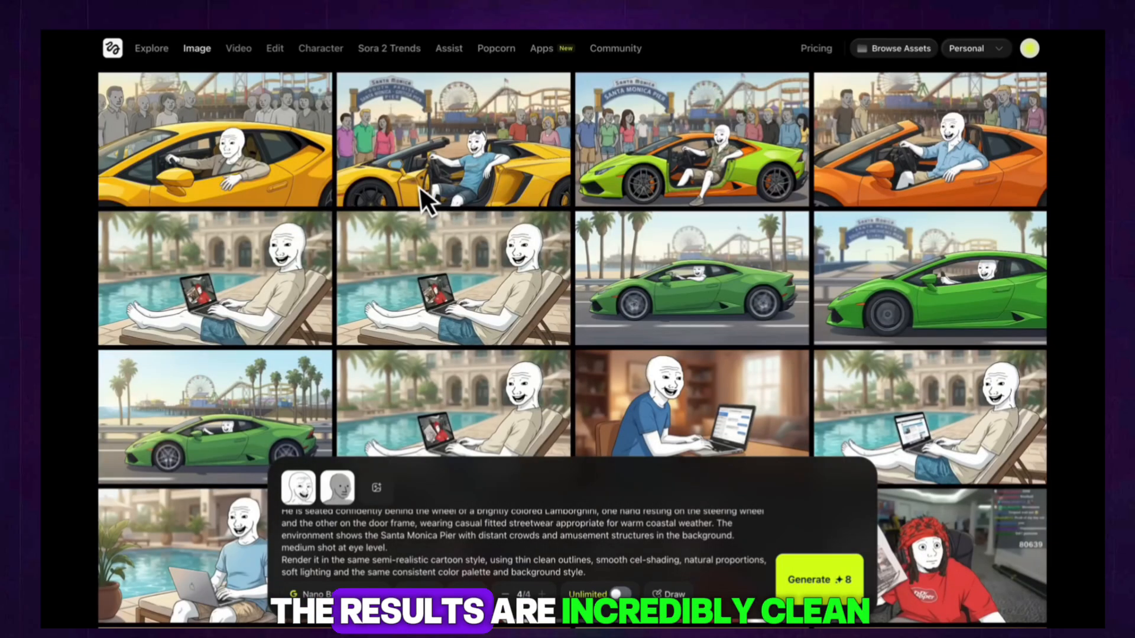
{"action": "left_click", "coordinate": [443, 168]}
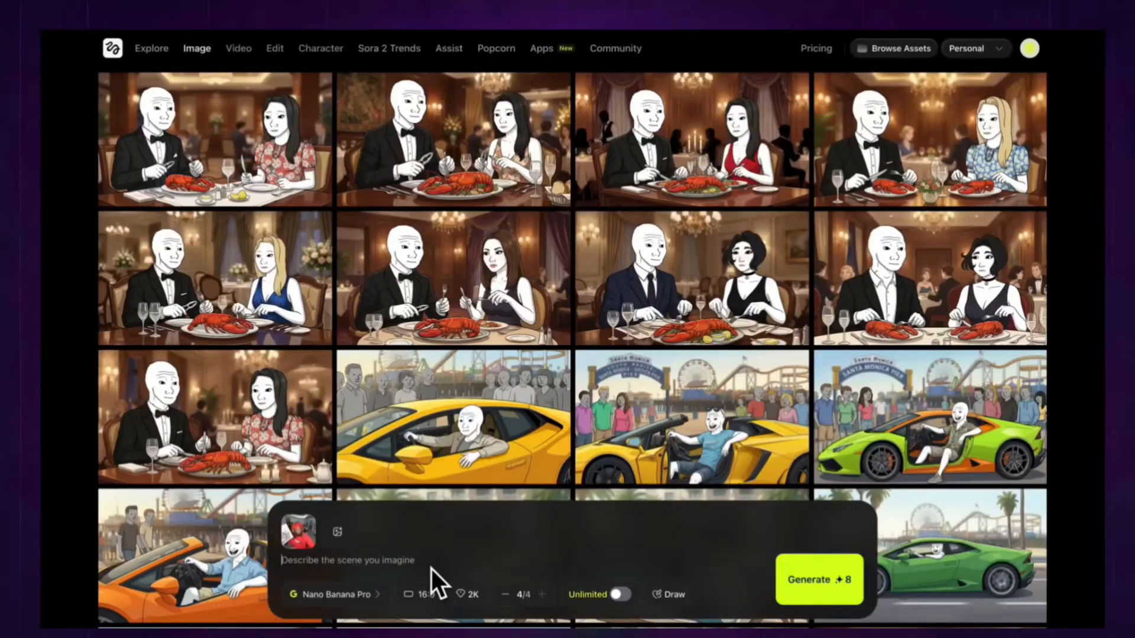
Paste the scene prompt of Wojak holding up a newspaper, generate four images from the red-shirt reference, and open the third result
{"action": "key", "text": "ctrl+v"}
{"action": "left_click", "coordinate": [804, 576]}
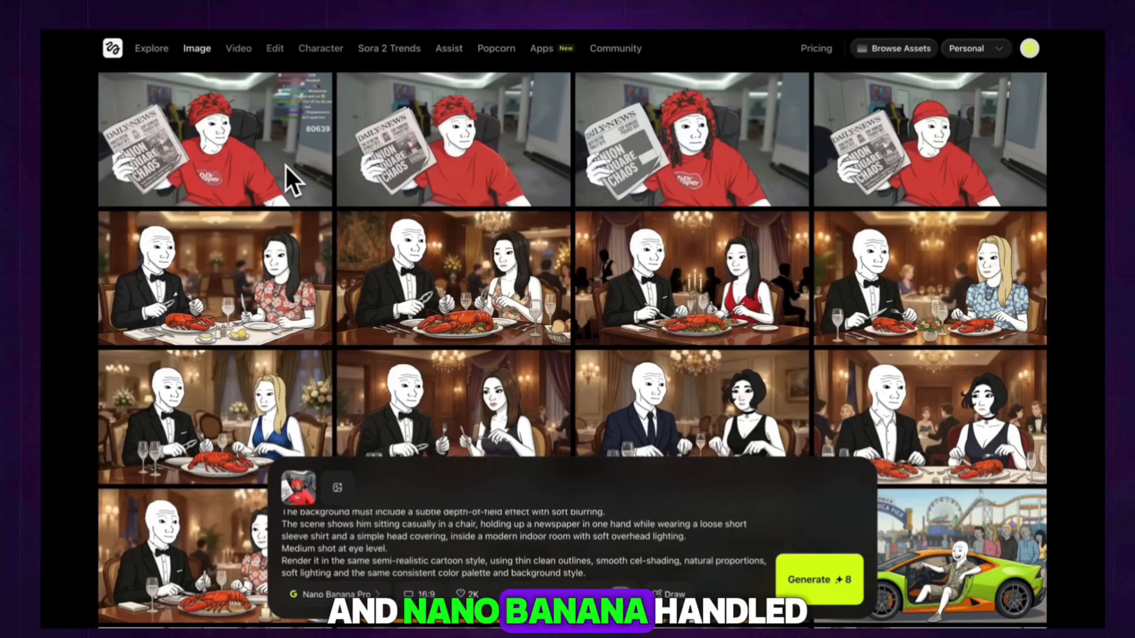
{"action": "left_click", "coordinate": [616, 171]}
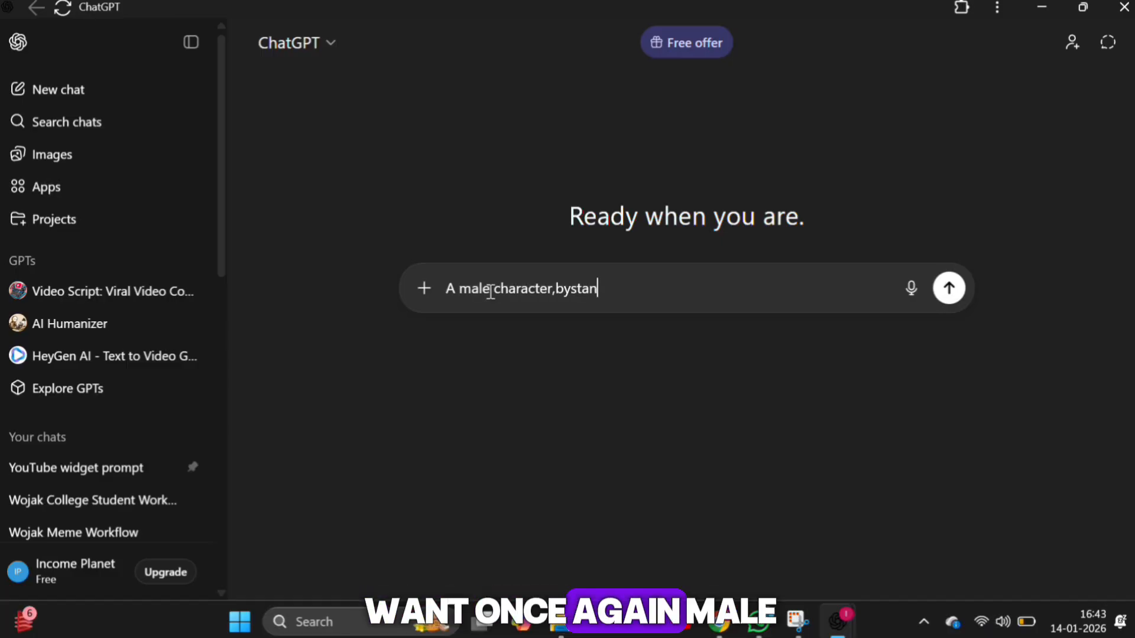
Ask ChatGPT for an image prompt with a male character and bystanders in a 5 star hotel where Wojak is eating lobsters
{"action": "type", "text": "star hotel where Wojak"}
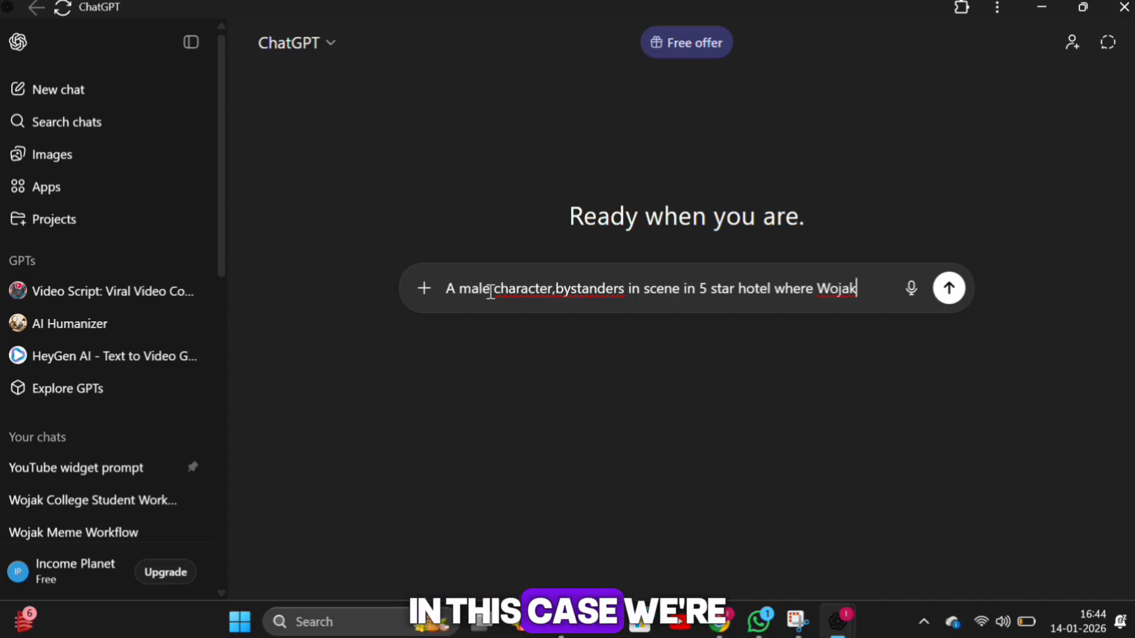
{"action": "type", "text": " eating lobesters"}
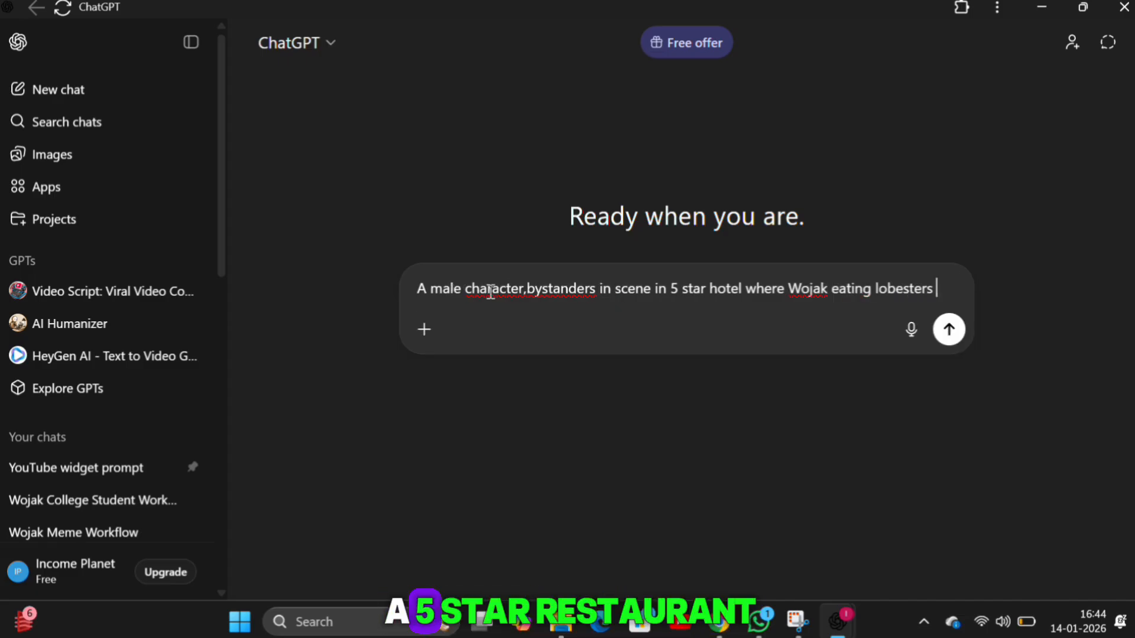
{"action": "type", "text": " .Generate Image Prompt"}
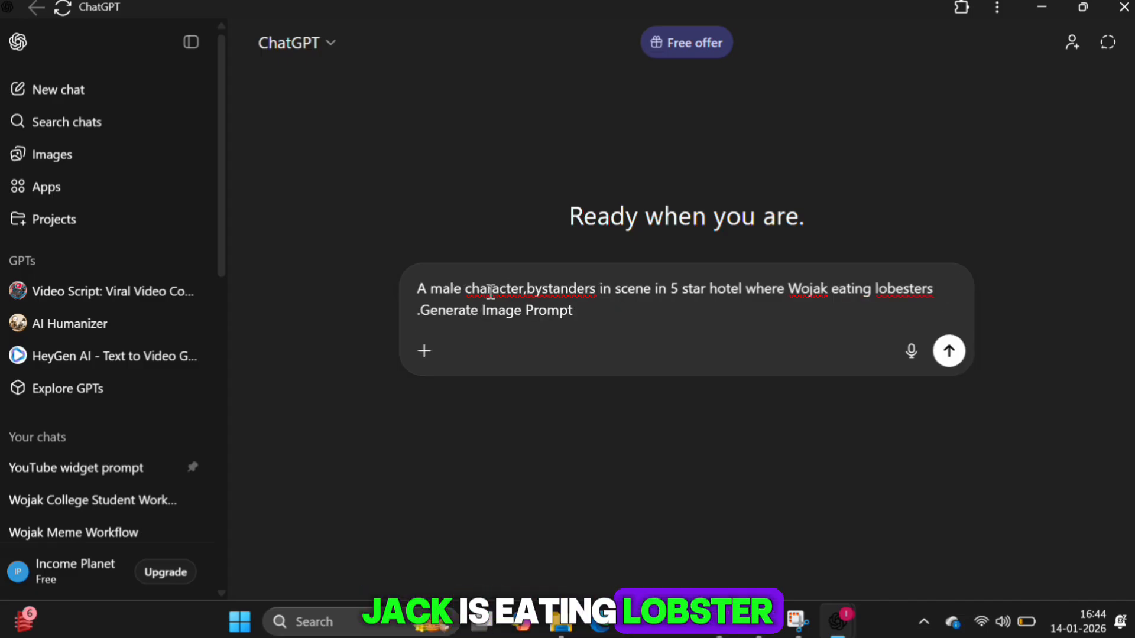
{"action": "key", "text": "Return"}
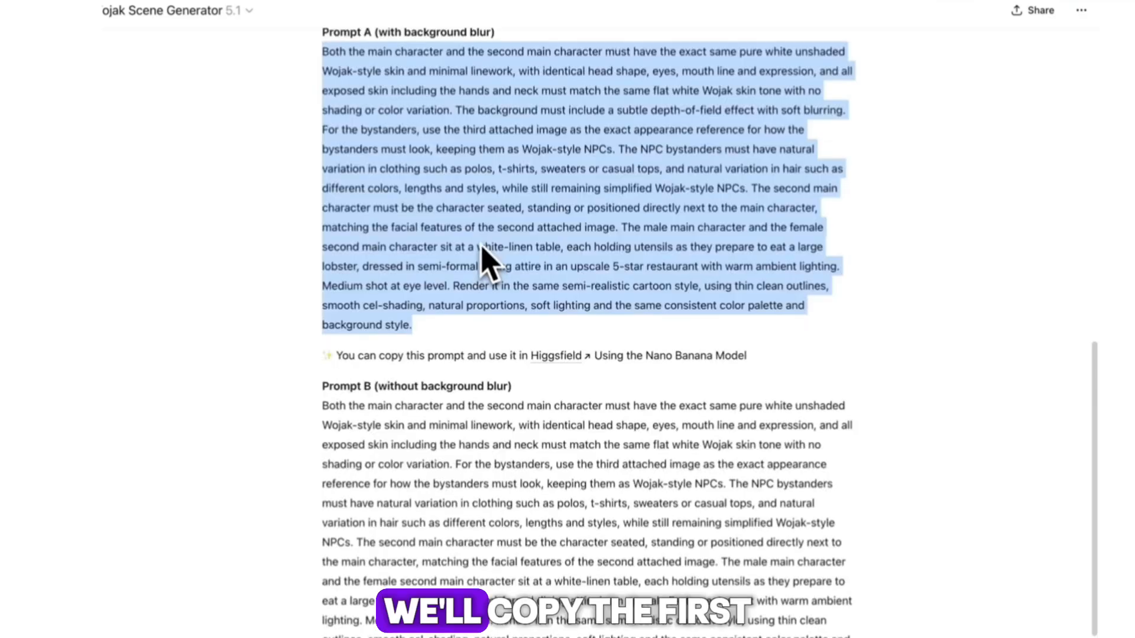
Copy Prompt A (with background blur) for the lobster dinner scene and paste it into Higgsfield's image prompt
{"action": "scroll", "coordinate": [485, 231], "scroll_direction": "up", "scroll_amount": 1}
{"action": "right_click", "coordinate": [474, 187]}
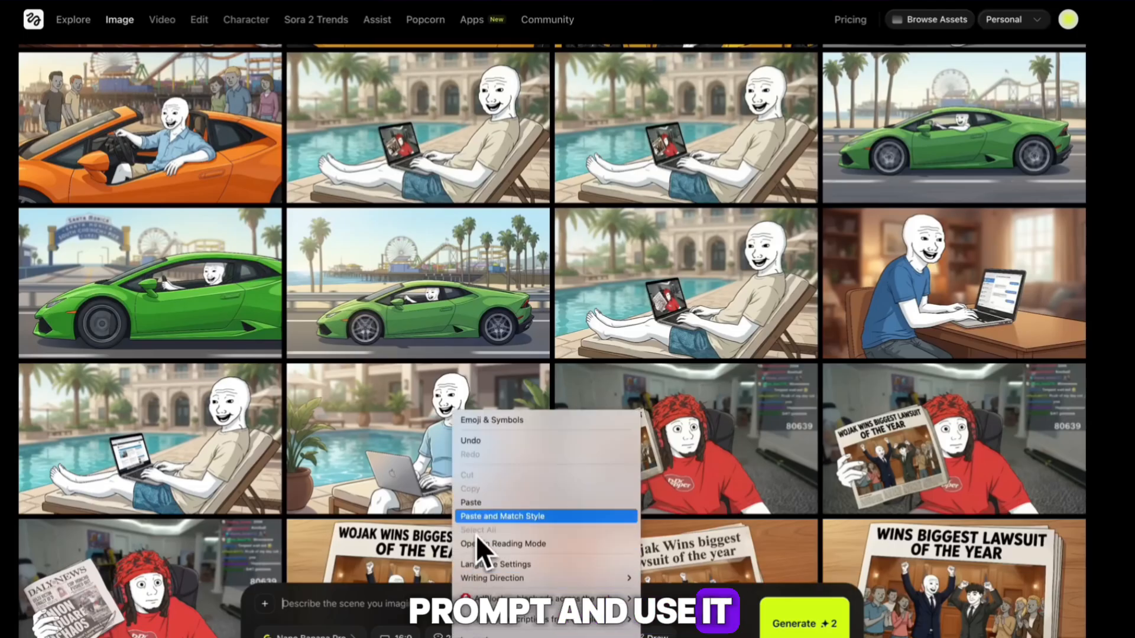
{"action": "left_click", "coordinate": [481, 504]}
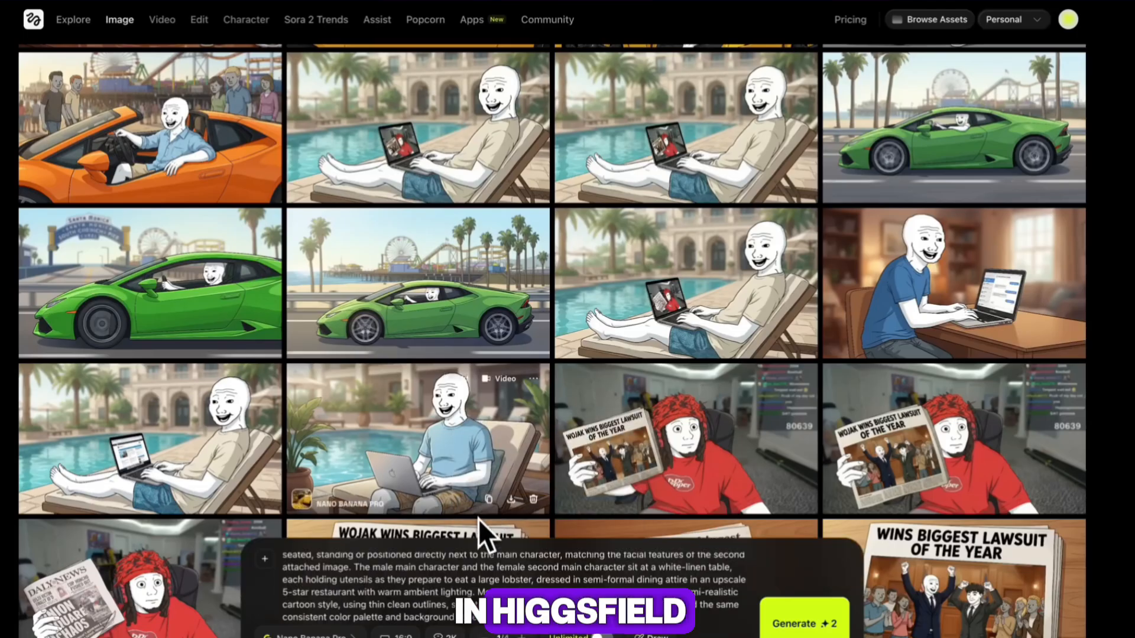
Attach the Wojak face, the female character and the grey NPC face as the three character reference images
{"action": "left_click", "coordinate": [268, 563]}
{"action": "left_click", "coordinate": [312, 529]}
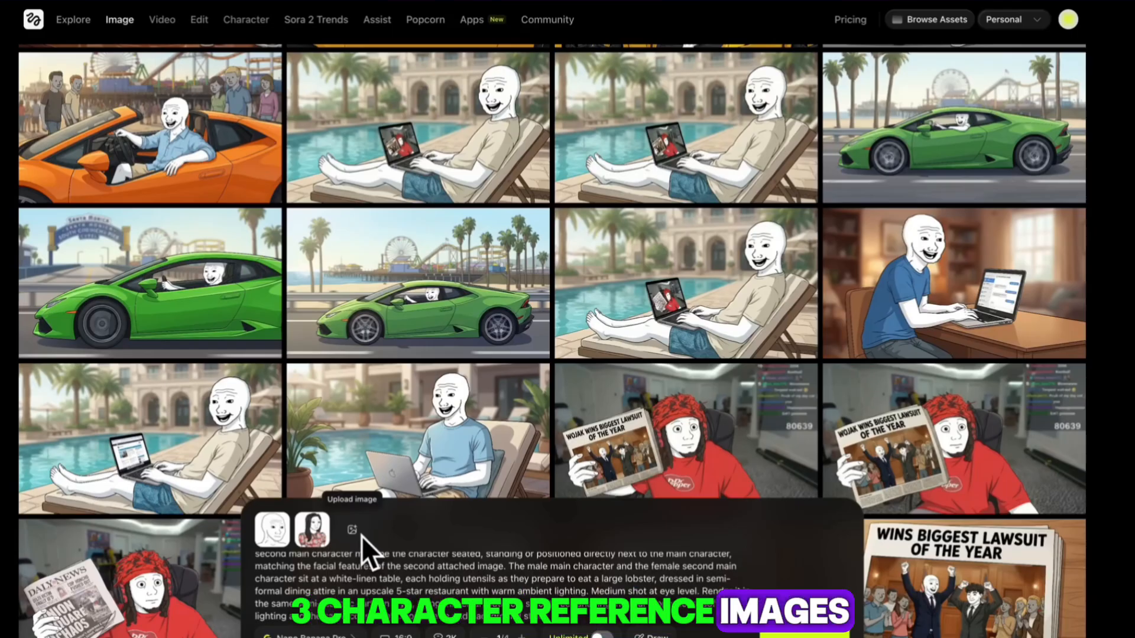
{"action": "left_click", "coordinate": [360, 537]}
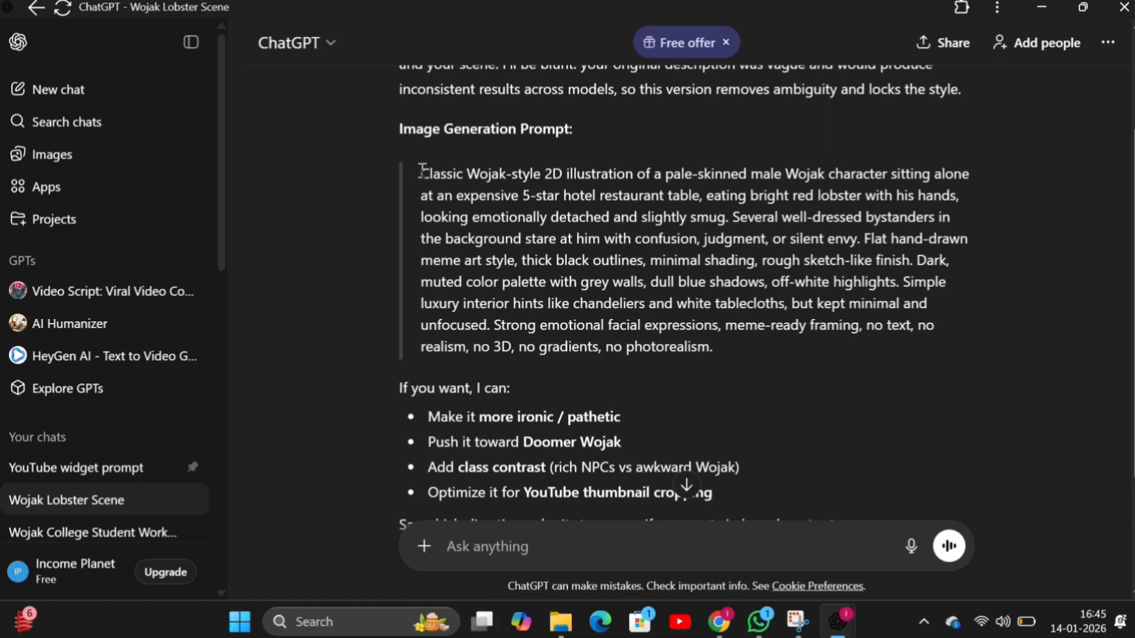
Select the full image generation prompt in ChatGPT's Wojak Lobster Scene chat
{"action": "left_click_drag", "start_coordinate": [422, 171], "coordinate": [788, 350]}
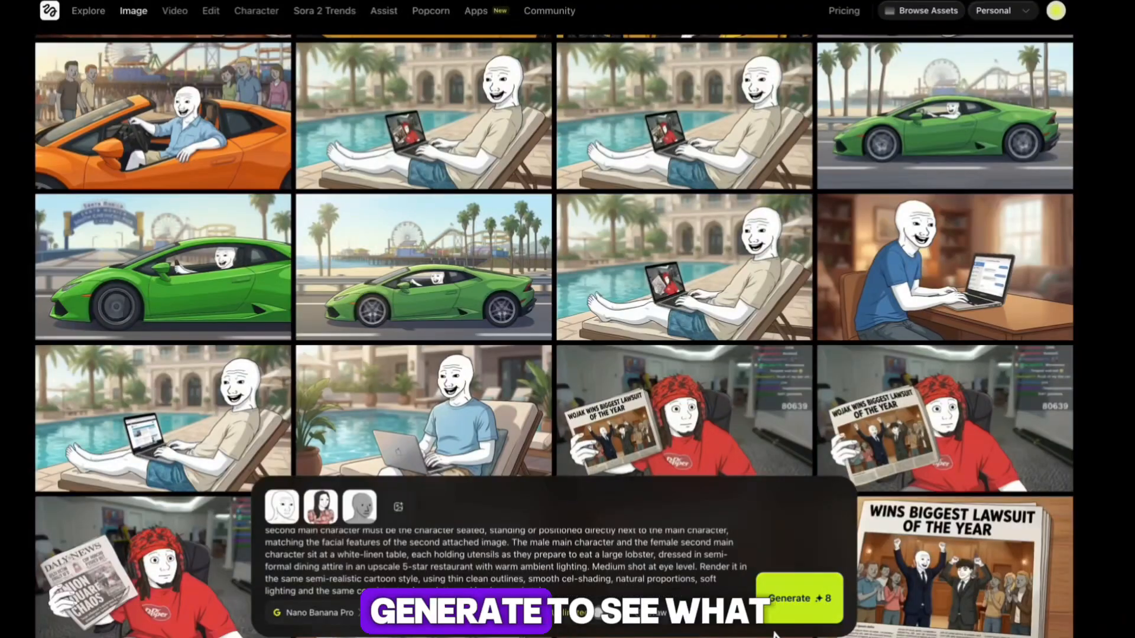
Generate the lobster dinner images in Higgsfield from the prompt and three references, and open the first result
{"action": "left_click", "coordinate": [799, 598]}
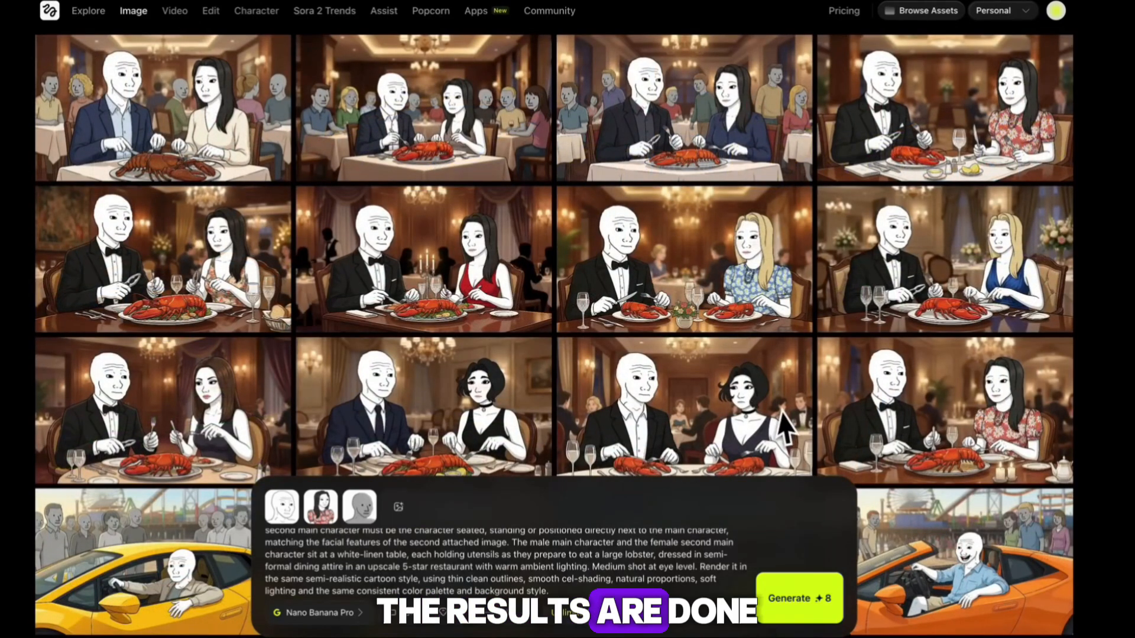
{"action": "left_click", "coordinate": [218, 112]}
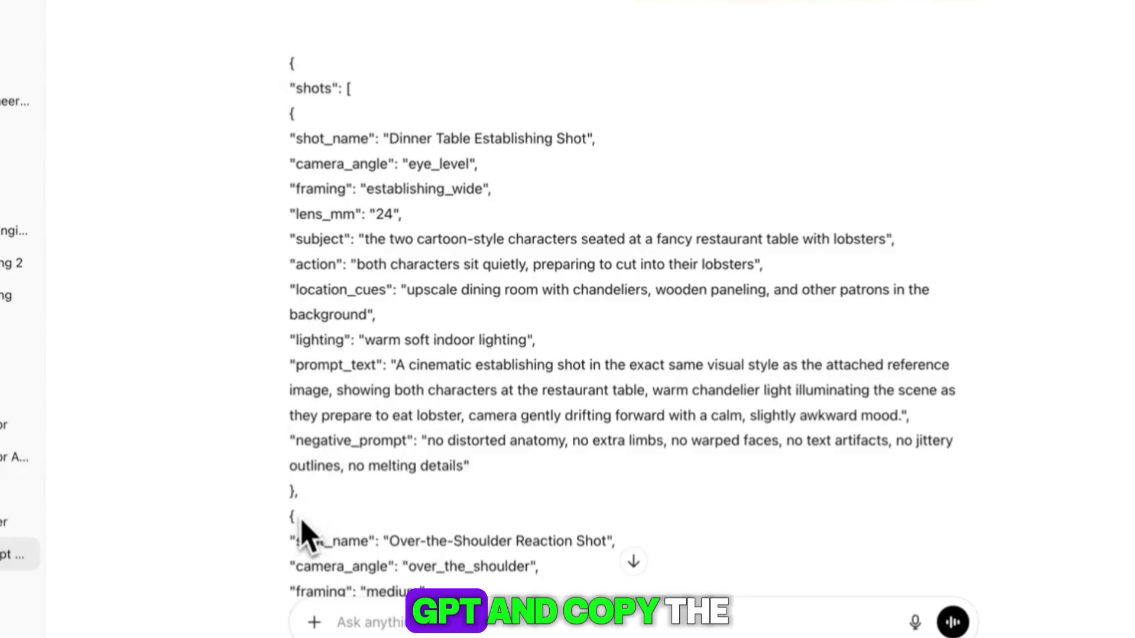
Copy the Dinner Table Establishing Shot block of the animation prompt from the ChatGPT response
{"action": "left_click_drag", "start_coordinate": [300, 519], "coordinate": [267, 145]}
{"action": "right_click", "coordinate": [334, 231]}
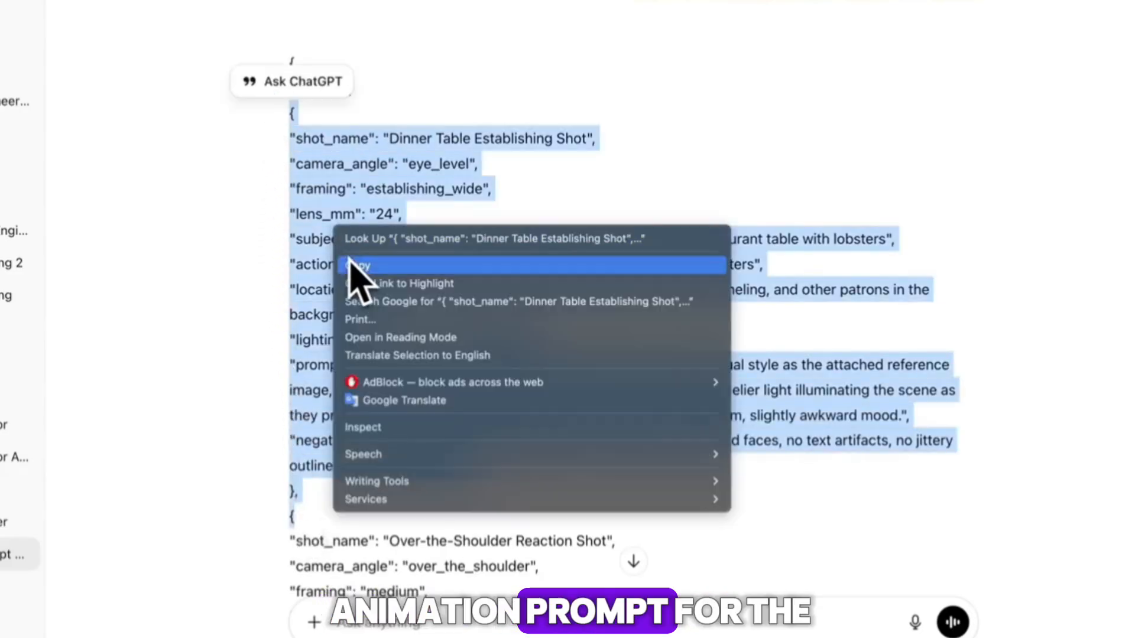
{"action": "left_click", "coordinate": [355, 266]}
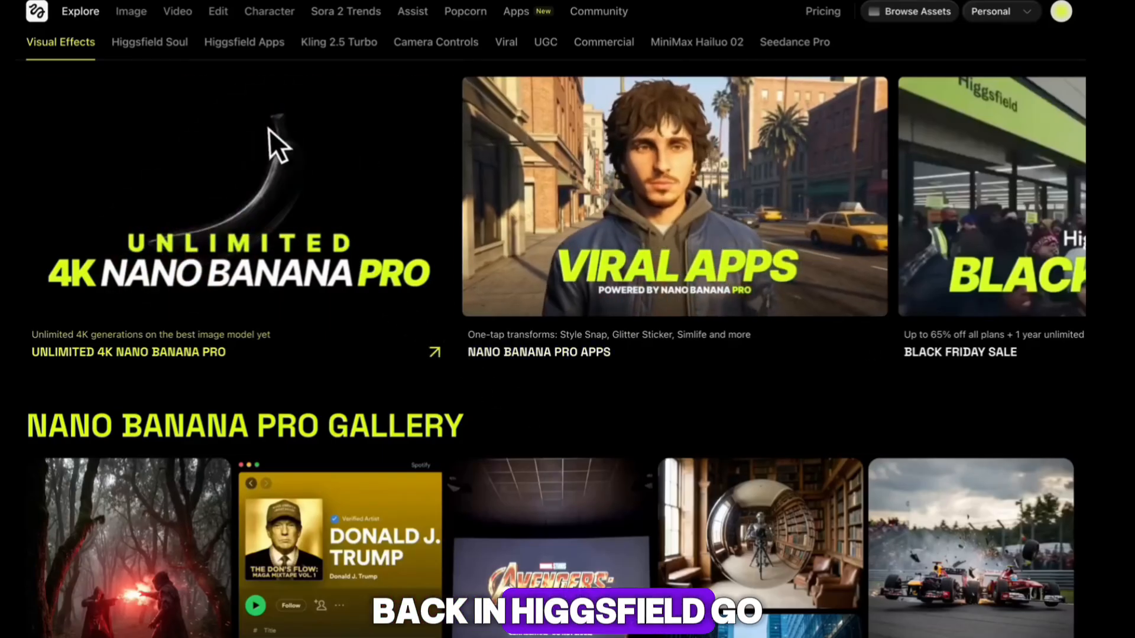
In Higgsfield, open video generation with the Seedance Pro model, add the graduation scene image and paste in the animation prompt
{"action": "mouse_move", "coordinate": [185, 14]}
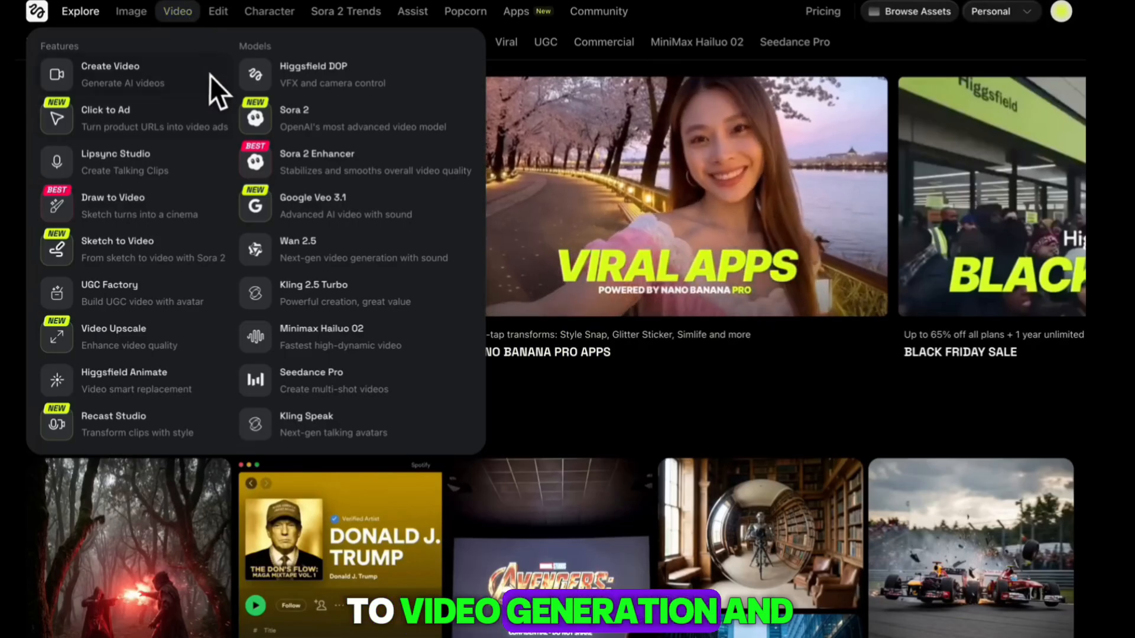
{"action": "left_click", "coordinate": [317, 372]}
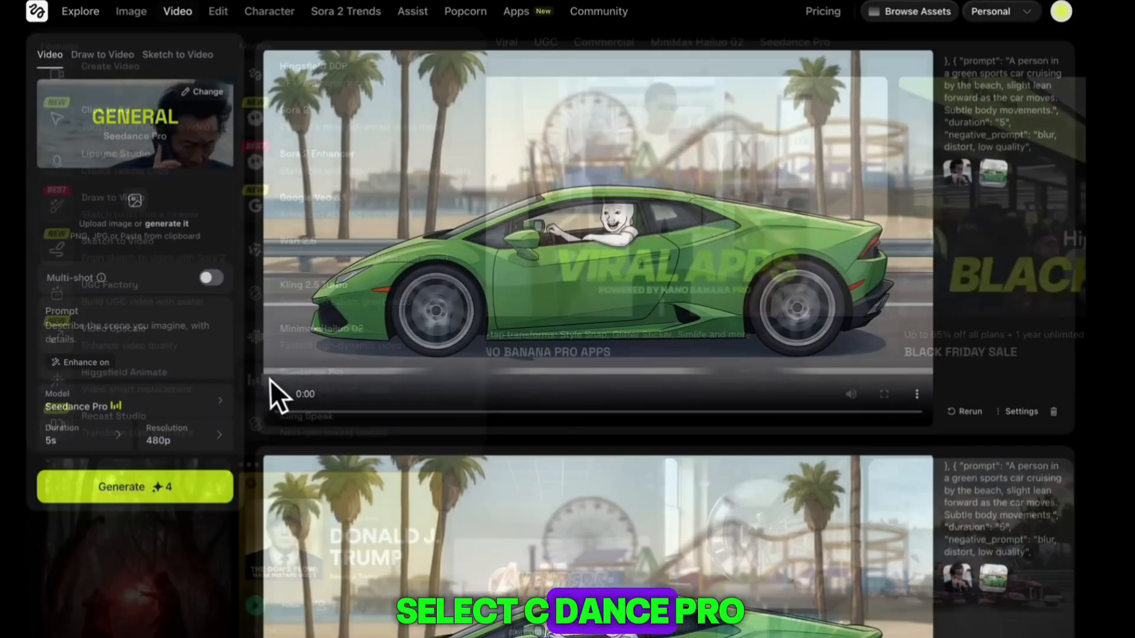
{"action": "key", "text": "ctrl+v"}
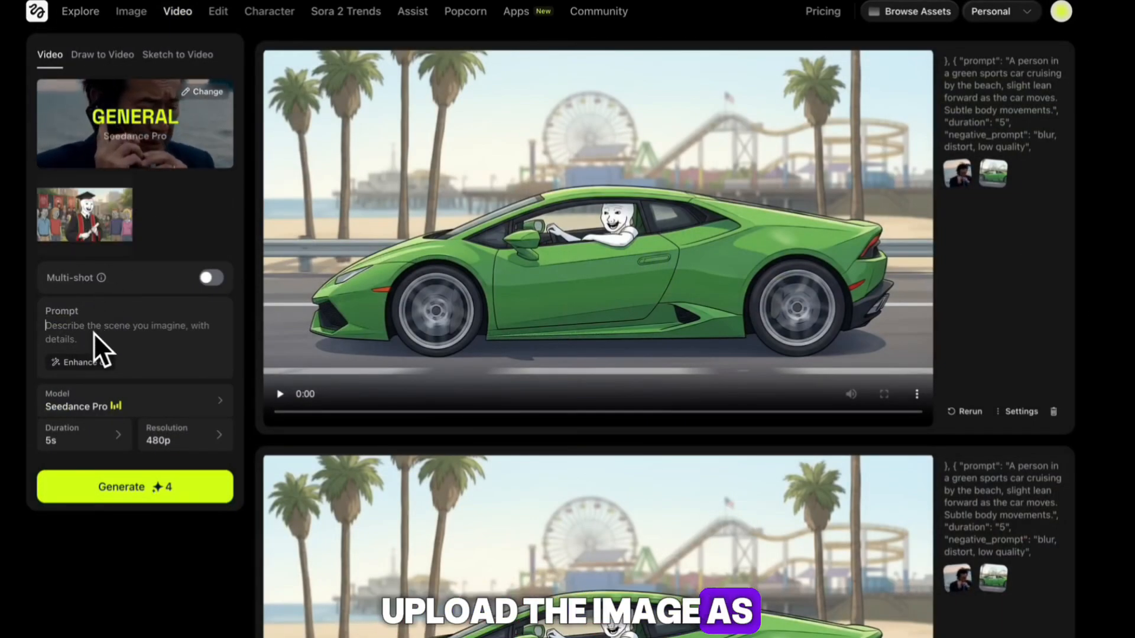
{"action": "key", "text": "ctrl+v"}
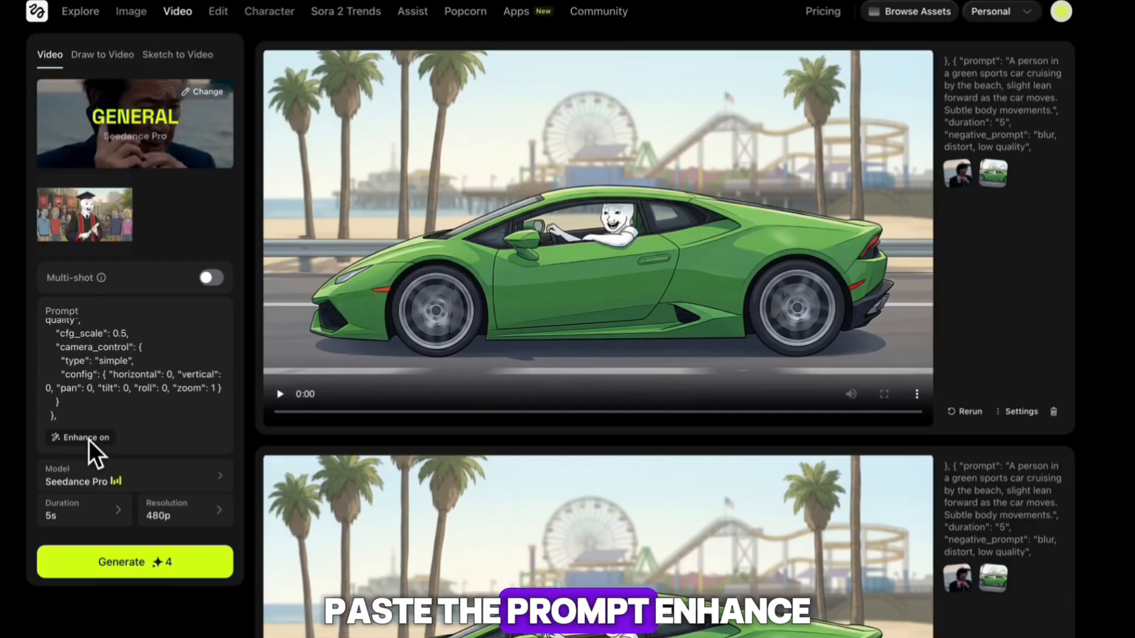
Generate the graduation scene video at 1080p resolution with prompt enhancement off
{"action": "left_click", "coordinate": [185, 516]}
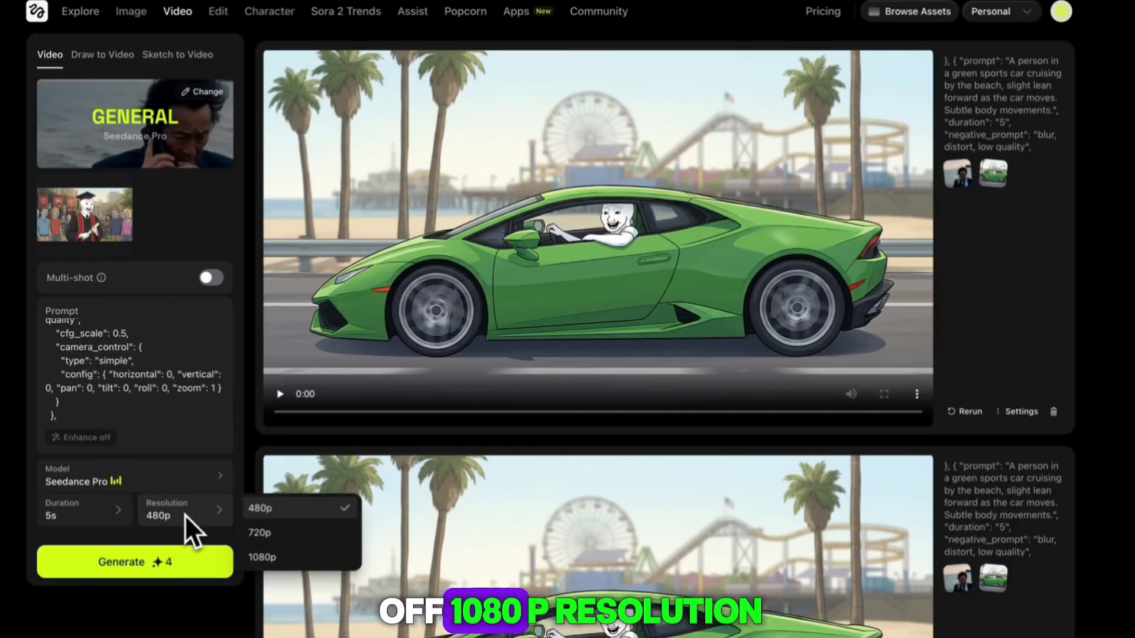
{"action": "left_click", "coordinate": [266, 558]}
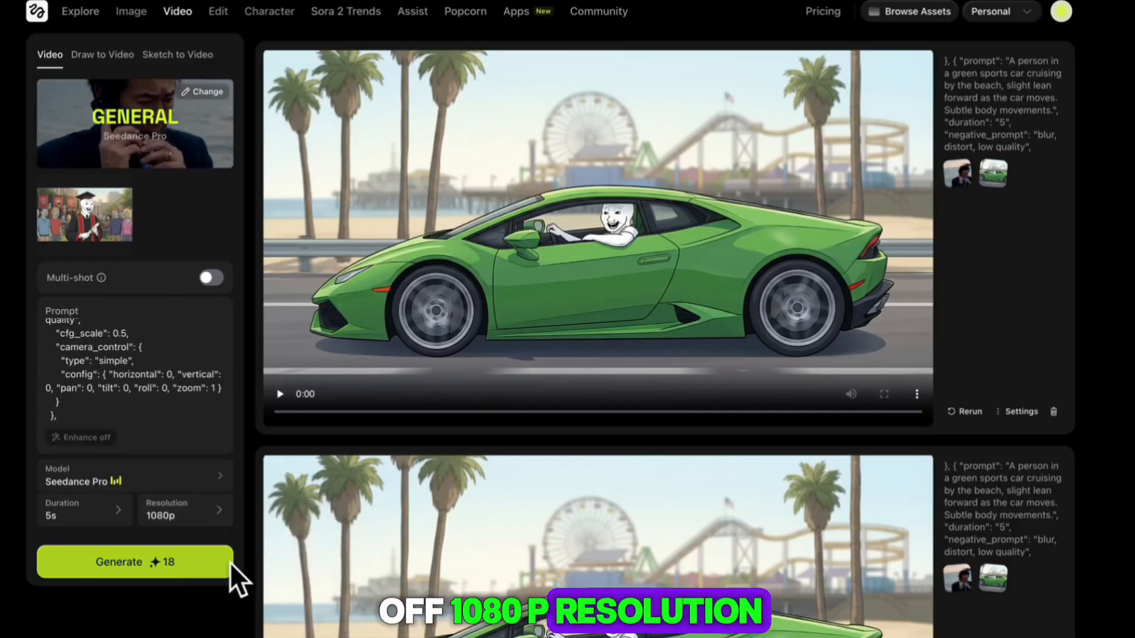
{"action": "left_click", "coordinate": [167, 567]}
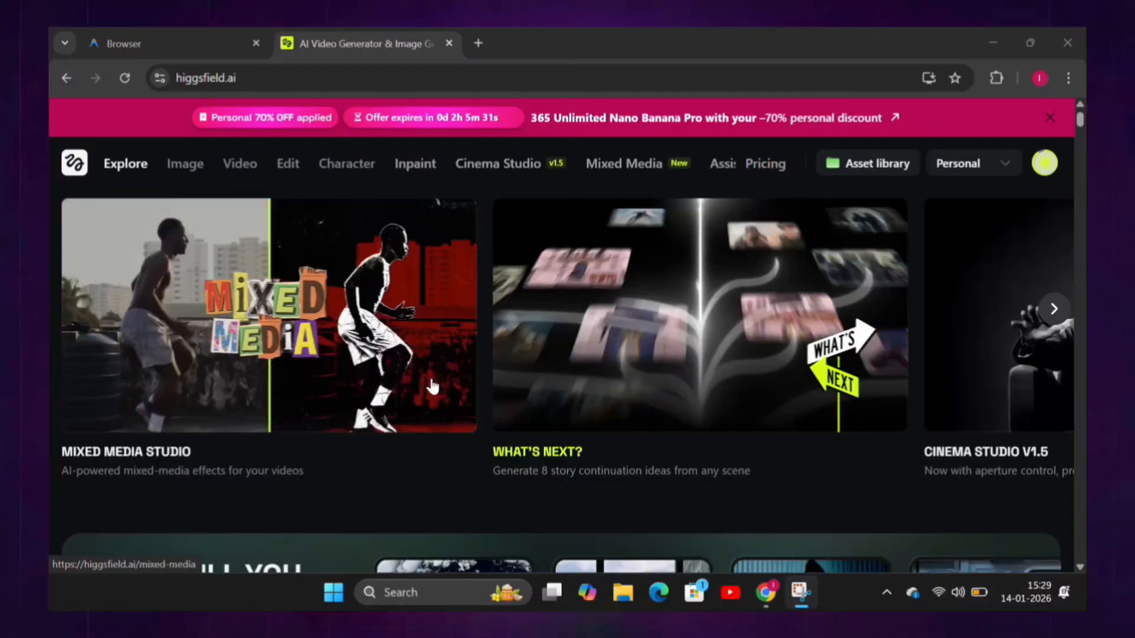
Set up a Kling 2.6 video with the courtroom image and paste the prompt containing the line "There's no such thing as politicians being great."
{"action": "mouse_move", "coordinate": [239, 163]}
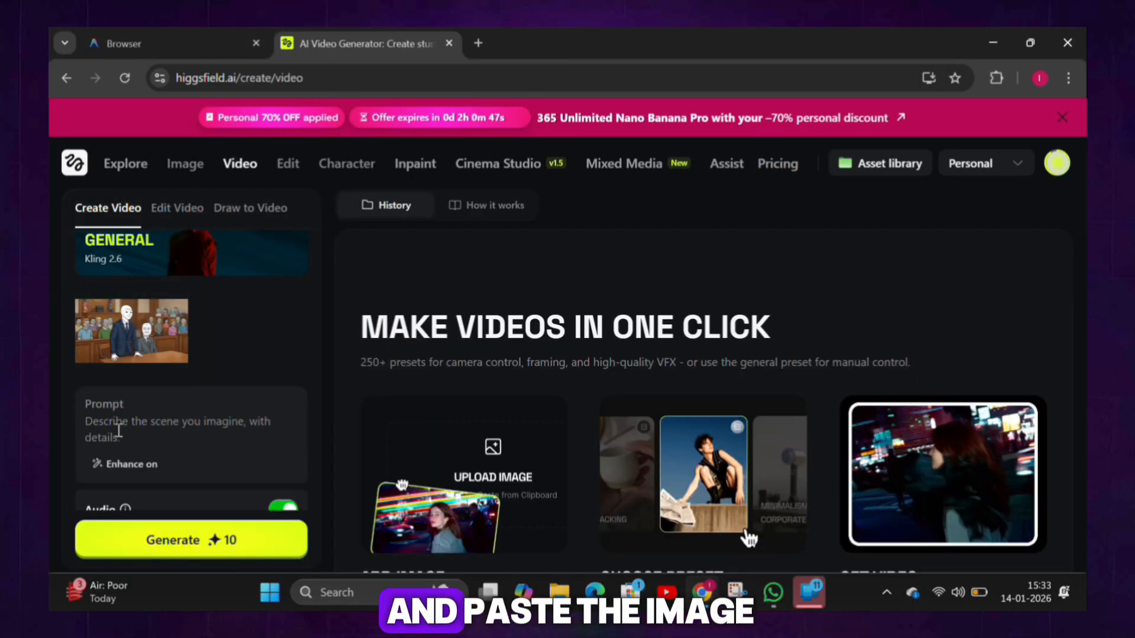
{"action": "key", "text": "ctrl+v"}
{"action": "scroll", "coordinate": [142, 443], "scroll_direction": "up", "scroll_amount": 5}
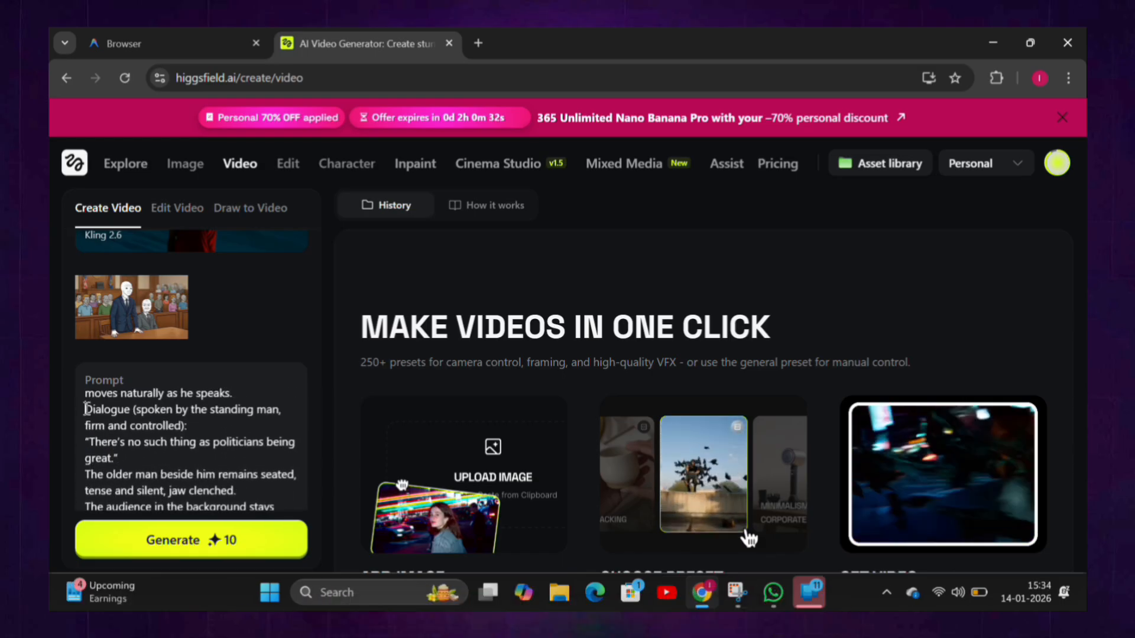
{"action": "left_click_drag", "start_coordinate": [85, 409], "coordinate": [118, 458]}
{"action": "left_click", "coordinate": [184, 451]}
Generate the courtroom video with audio enabled and the duration set to 10s
{"action": "left_click", "coordinate": [284, 388]}
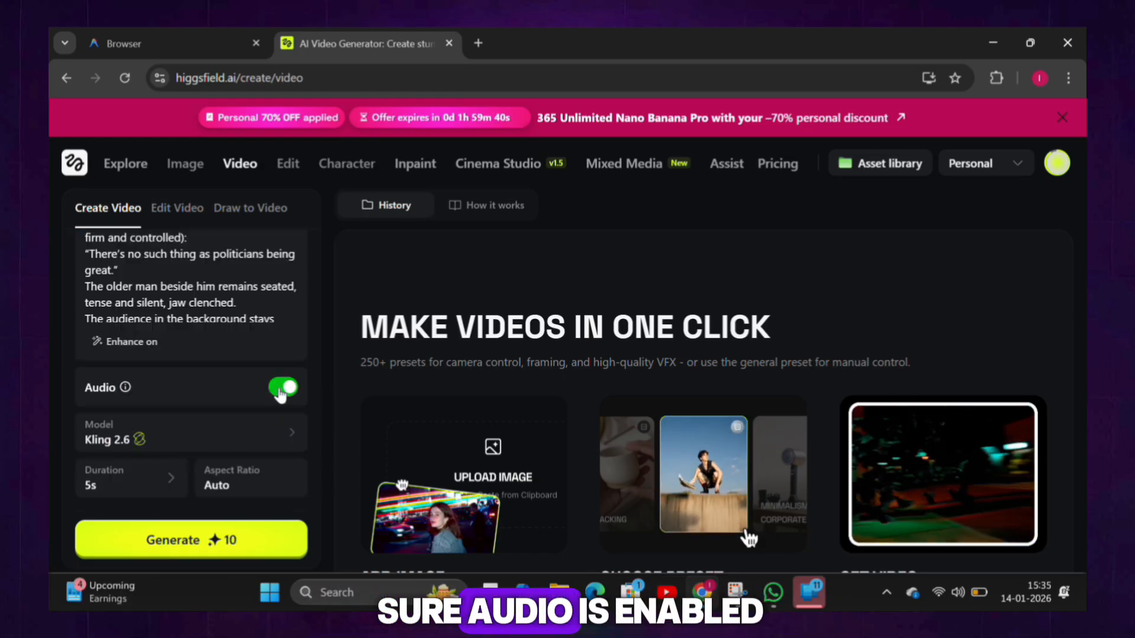
{"action": "left_click", "coordinate": [151, 474]}
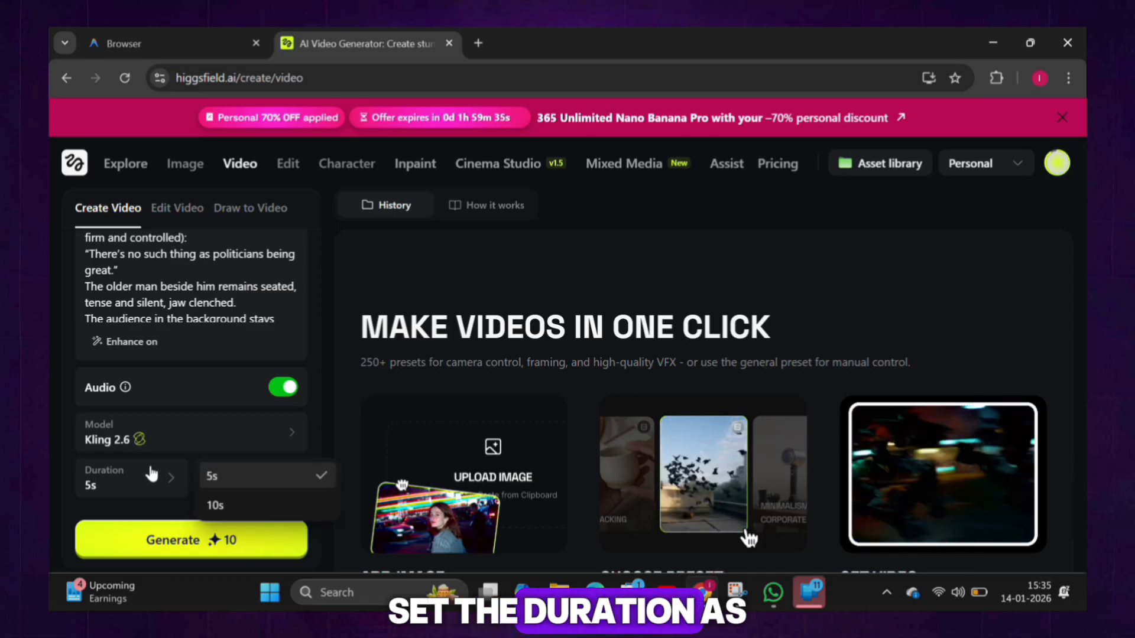
{"action": "left_click", "coordinate": [213, 506]}
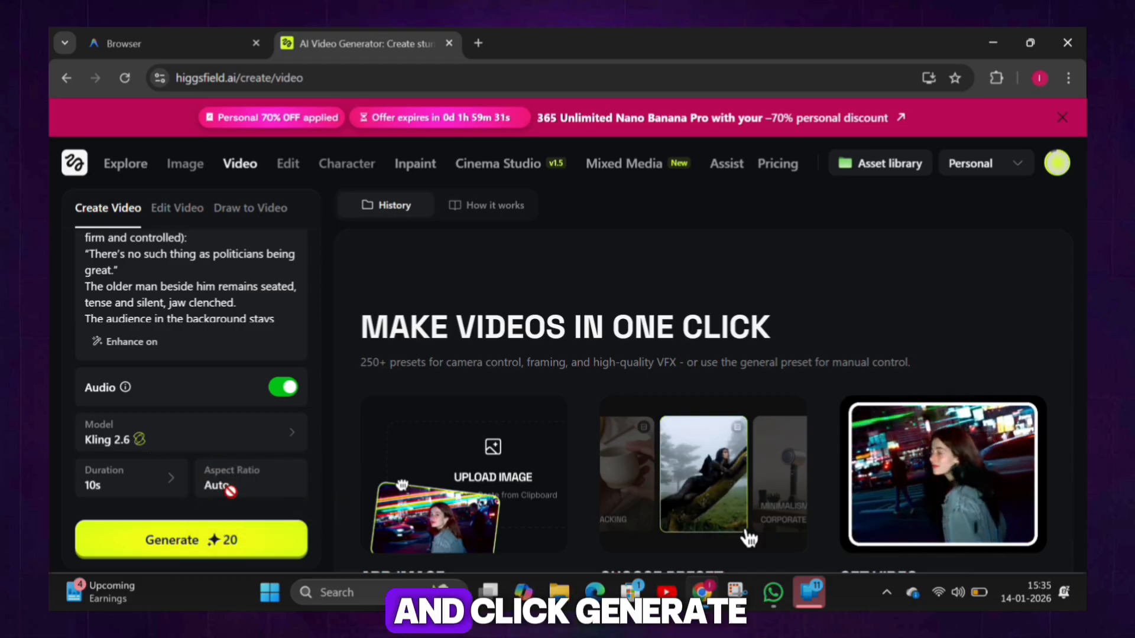
{"action": "left_click", "coordinate": [231, 541]}
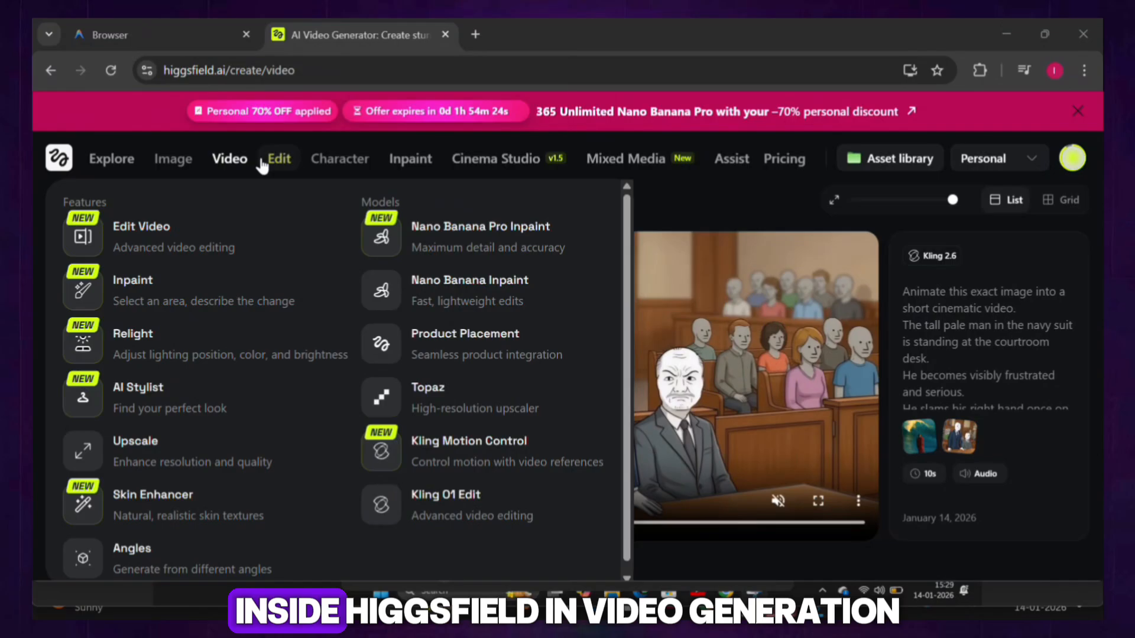
Open Lipsync Studio from the video features and look over its Kling Avatars 2.0 image and audio inputs
{"action": "mouse_move", "coordinate": [247, 166]}
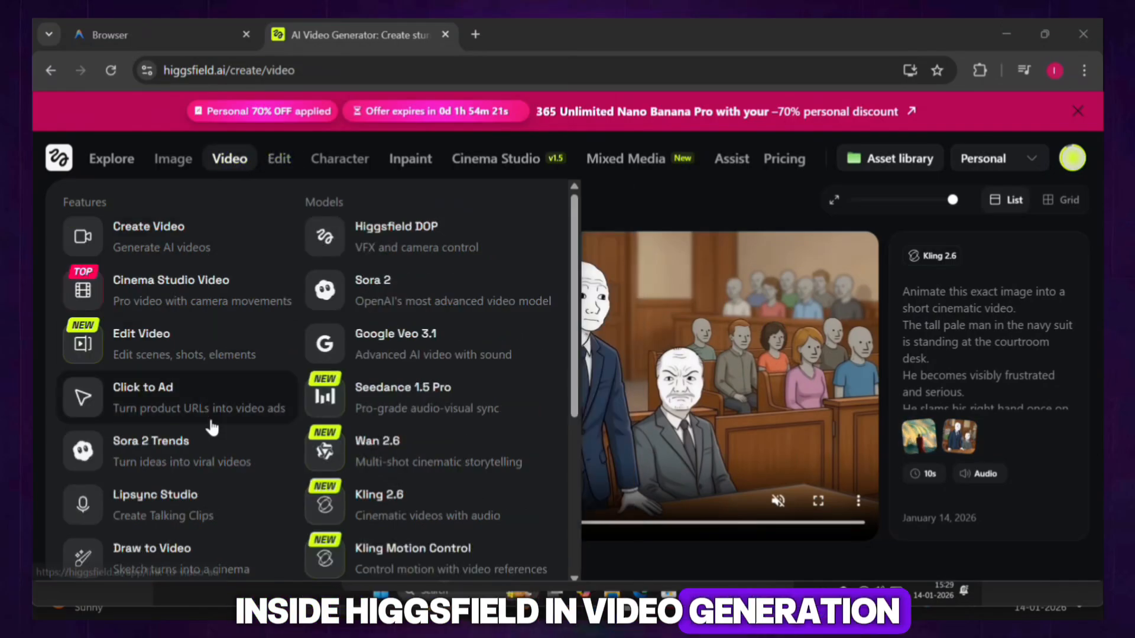
{"action": "left_click", "coordinate": [170, 513]}
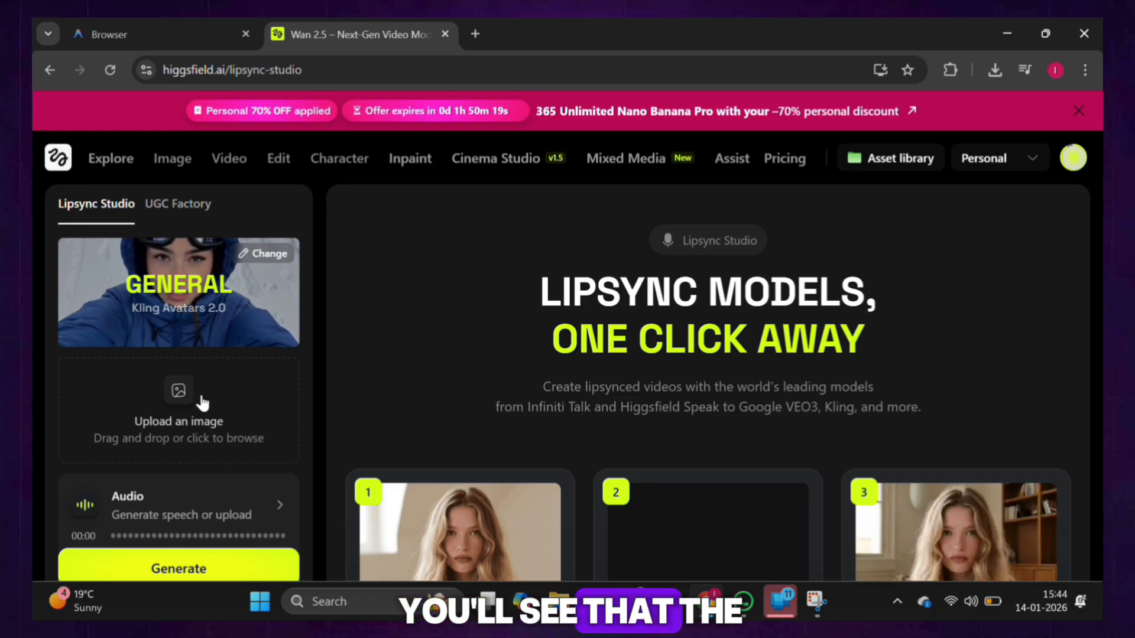
{"action": "scroll", "coordinate": [203, 402], "scroll_direction": "down", "scroll_amount": 3}
{"action": "scroll", "coordinate": [177, 384], "scroll_direction": "up", "scroll_amount": 2}
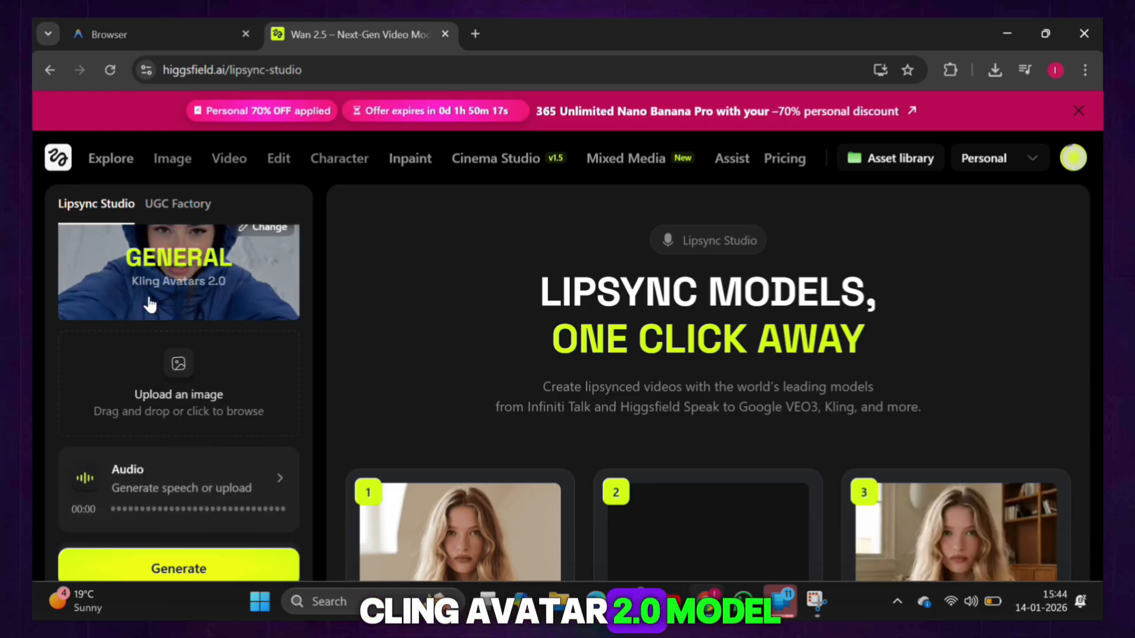
{"action": "scroll", "coordinate": [188, 296], "scroll_direction": "up", "scroll_amount": 1}
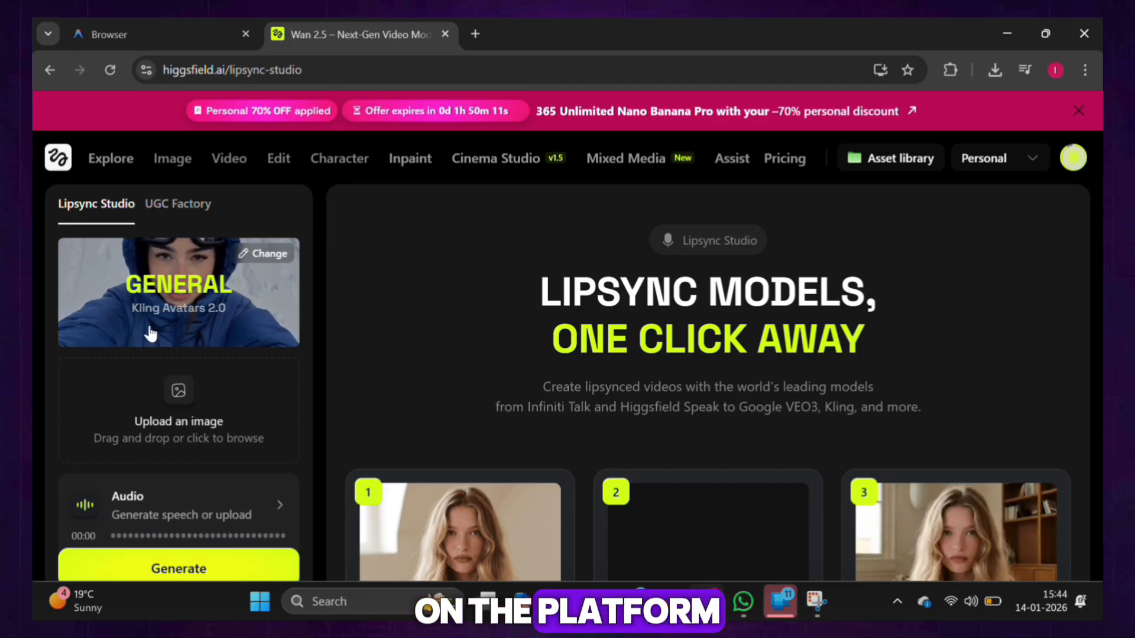
Review the lip-sync models and generate the courtroom lip-sync video with Kling Avatars 2.0 at Pro quality, using the Marston speech audio
{"action": "left_click", "coordinate": [163, 523]}
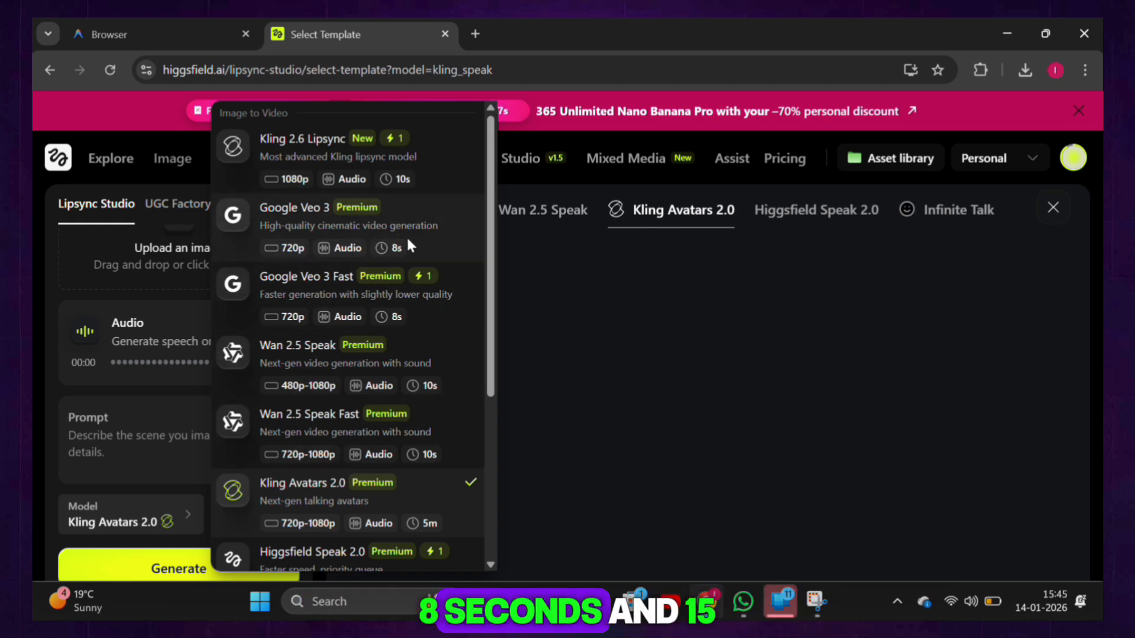
{"action": "scroll", "coordinate": [357, 495], "scroll_direction": "down", "scroll_amount": 3}
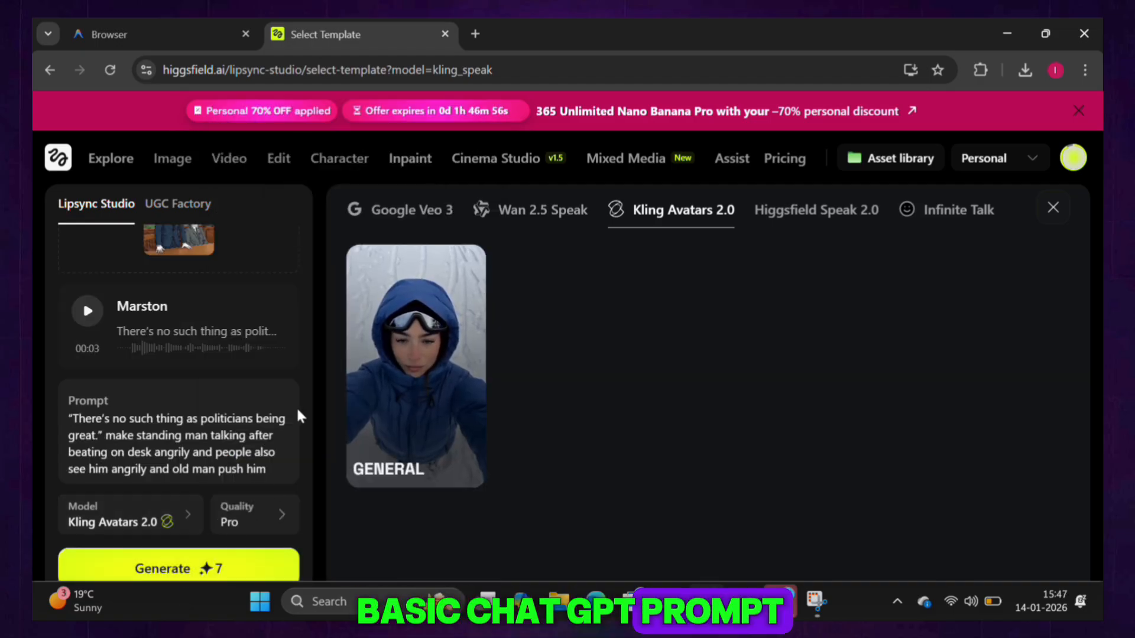
{"action": "left_click", "coordinate": [198, 567]}
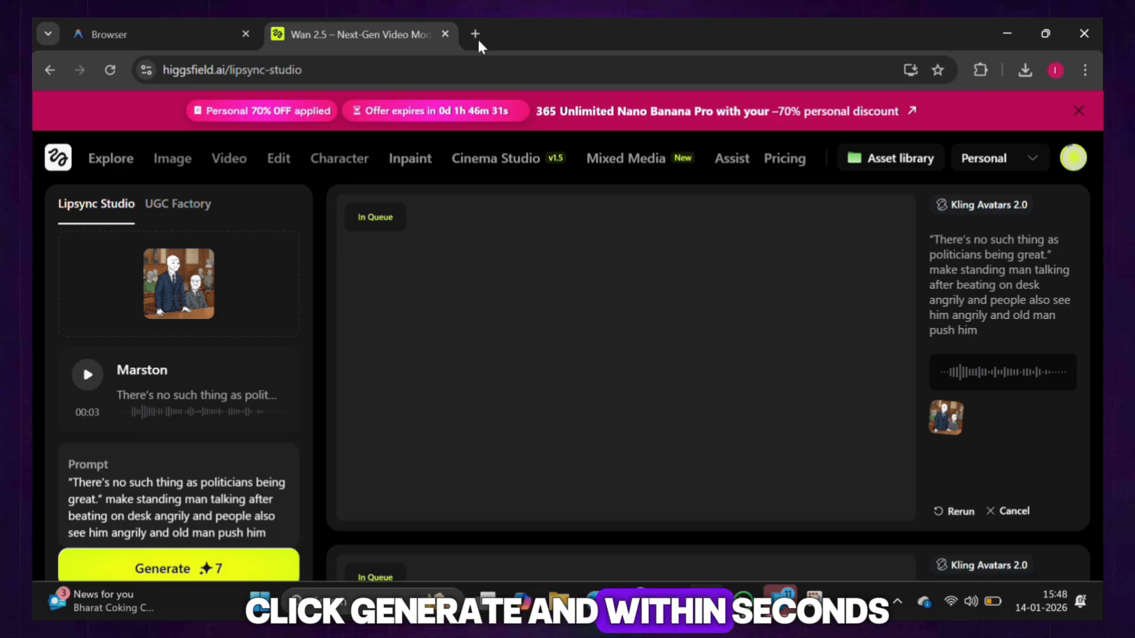